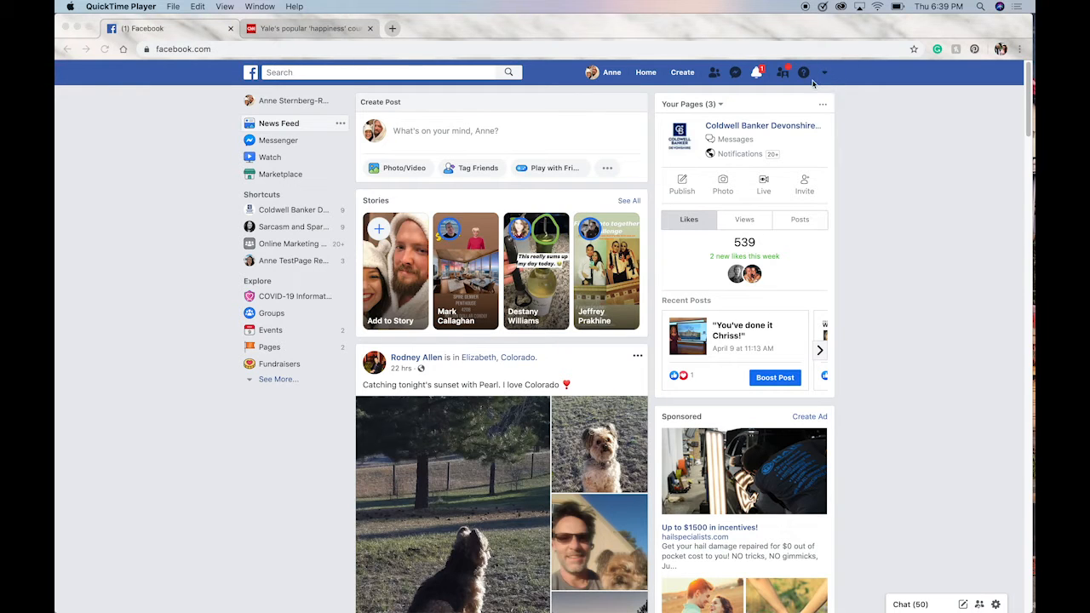
Step: Open the Coldwell Banker Devonshire Denver business page from the account's list of managed pages
click(827, 77)
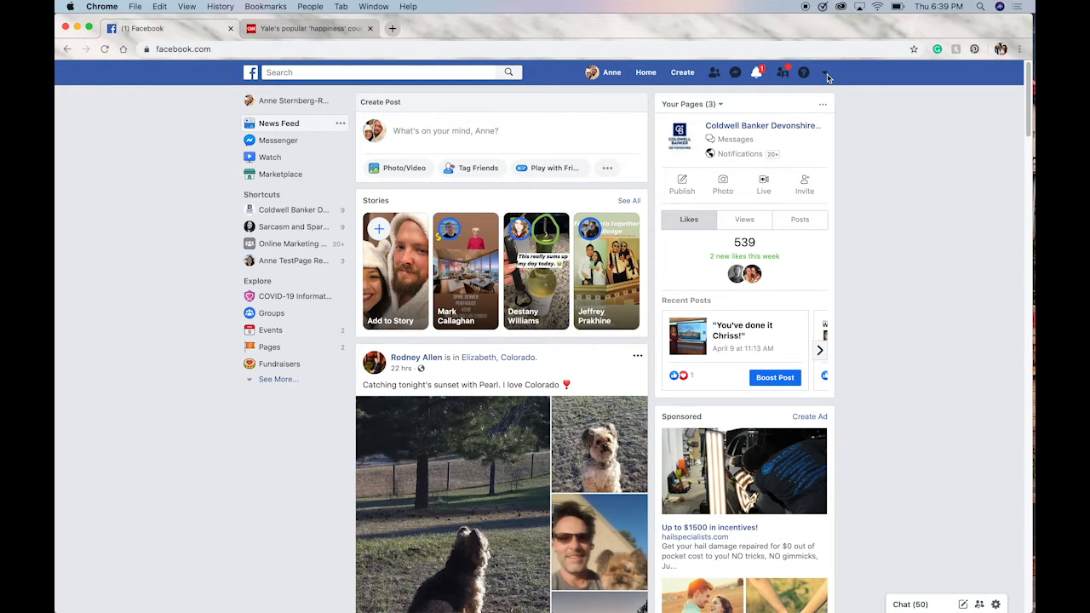
click(825, 74)
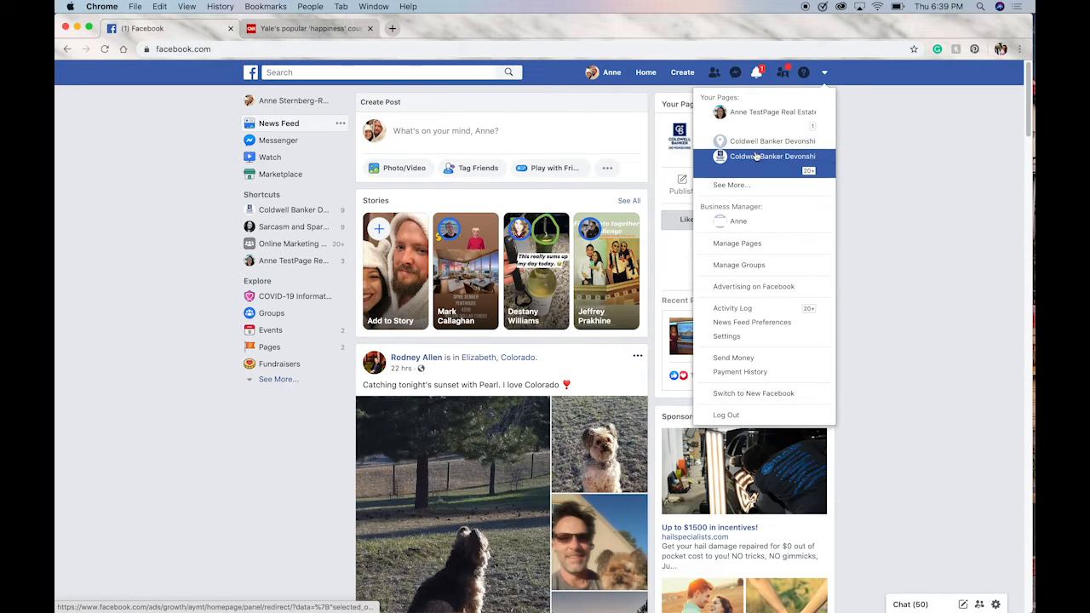
click(755, 156)
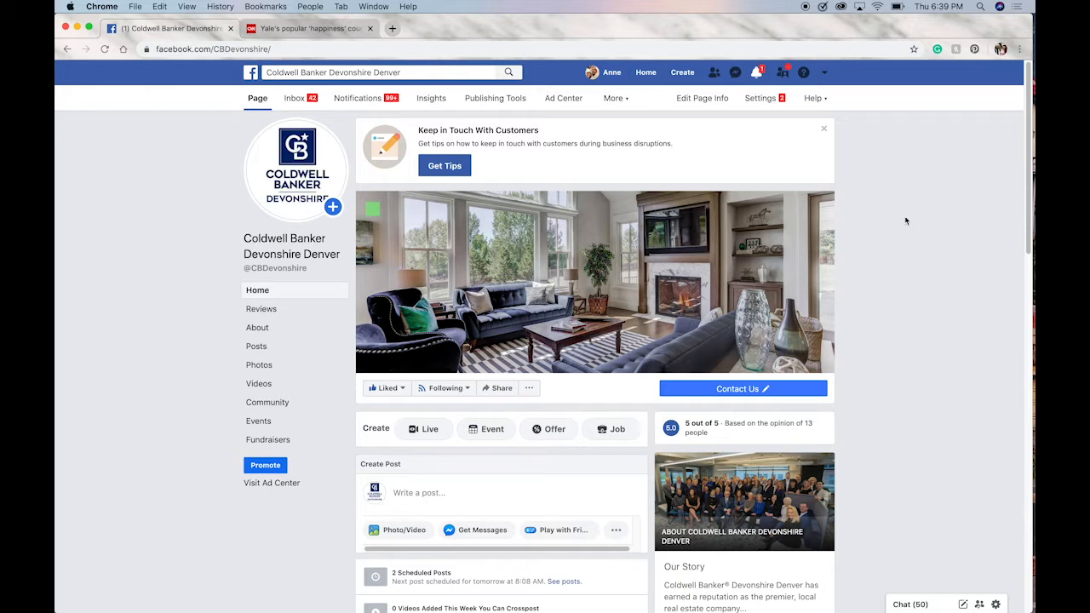
scroll(914, 185, down, 1)
scroll(914, 184, up, 1)
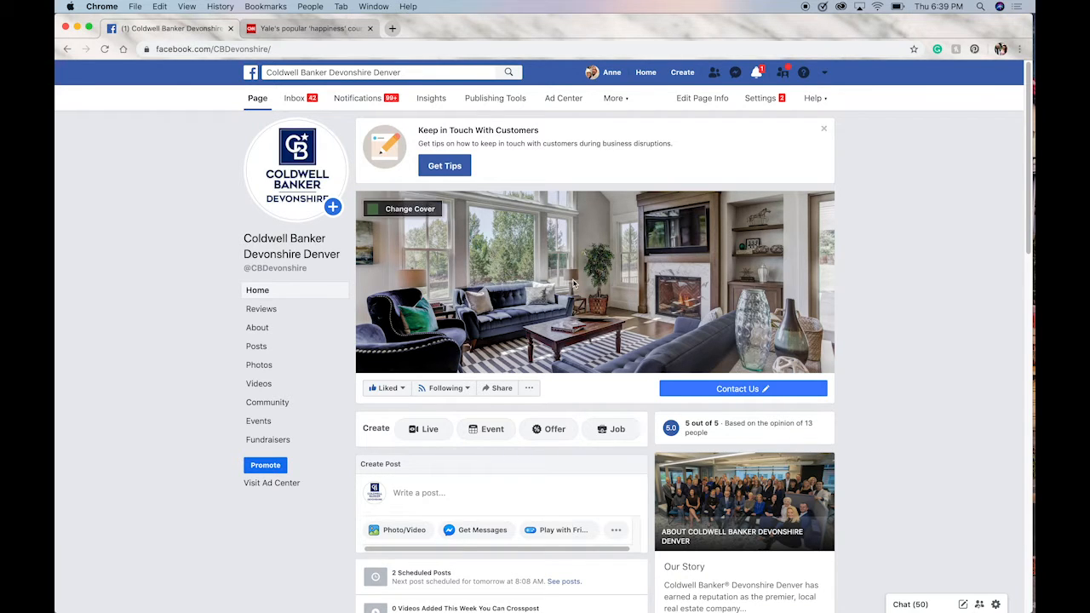
mouse_move(285, 164)
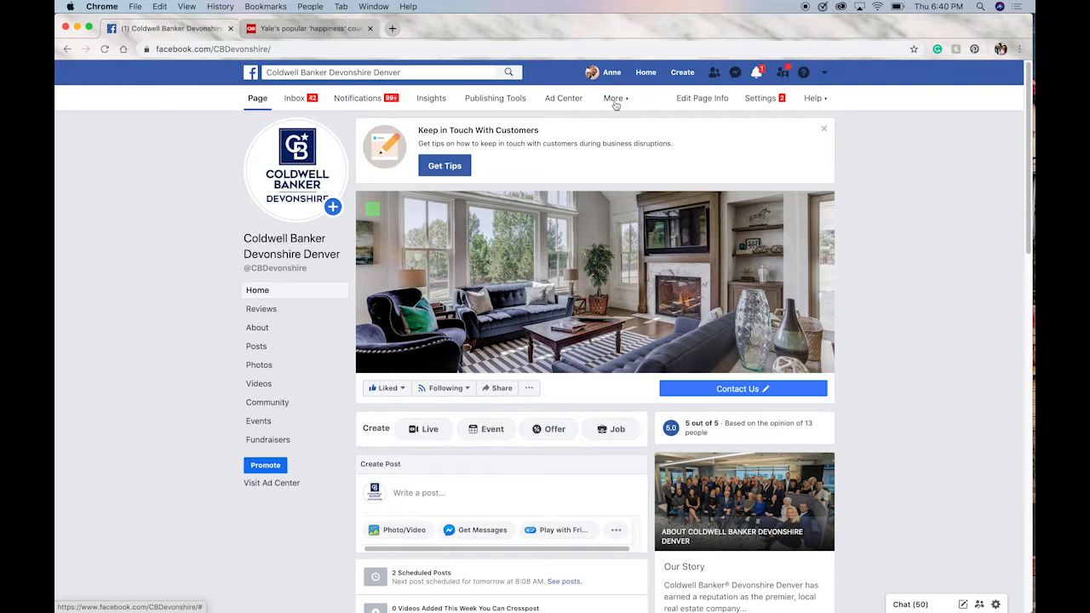
Step: Open the page's publishing tools and look through the list of published posts
click(489, 100)
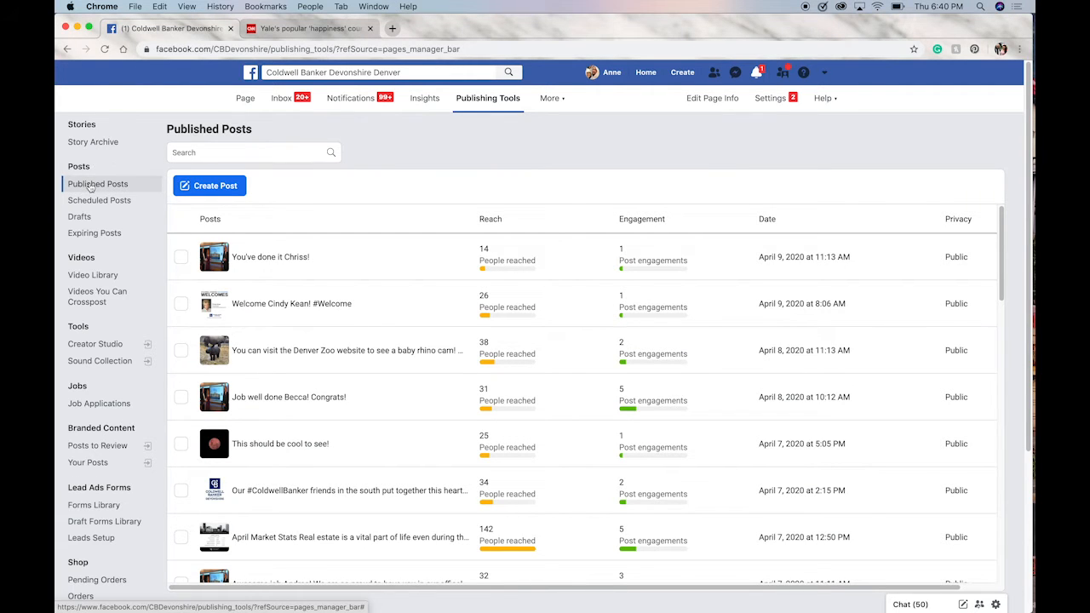
scroll(343, 321, down, 5)
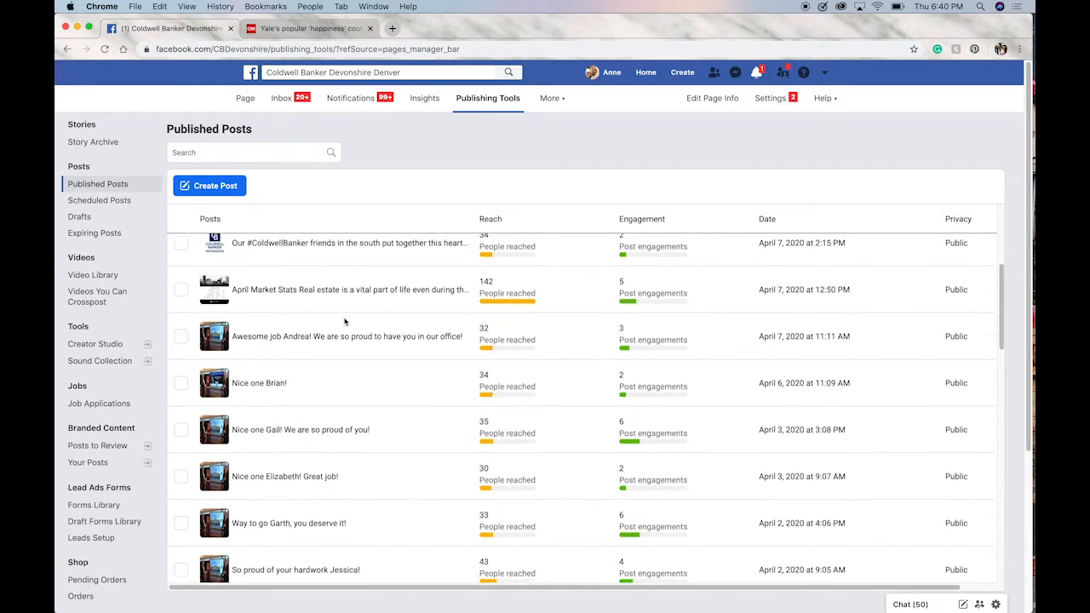
scroll(344, 326, down, 4)
scroll(344, 327, up, 9)
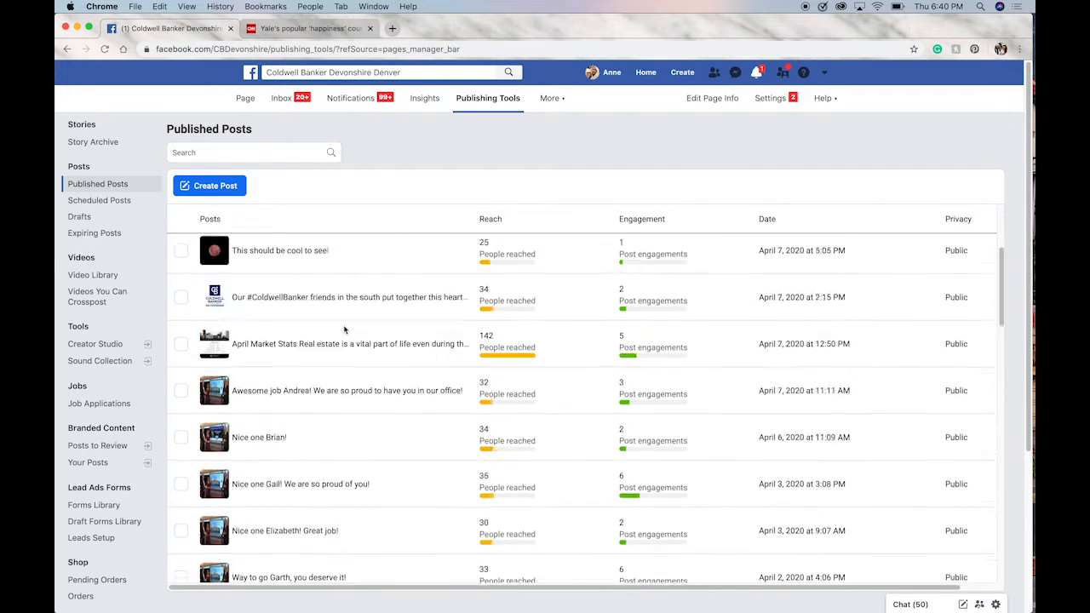
Step: Show the page's scheduled posts and start creating a new post from there
click(118, 201)
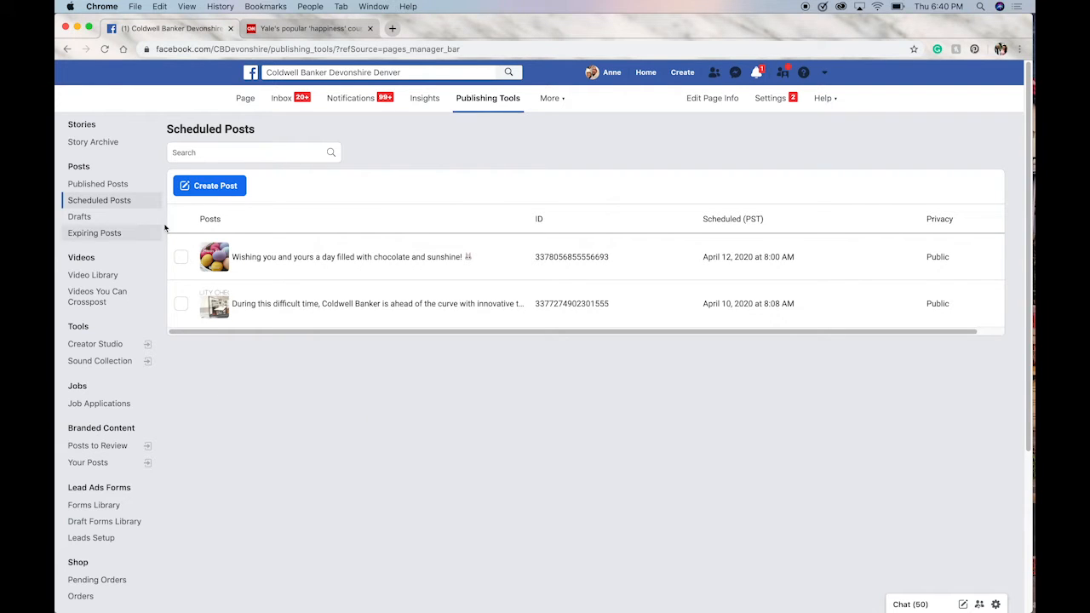
click(217, 187)
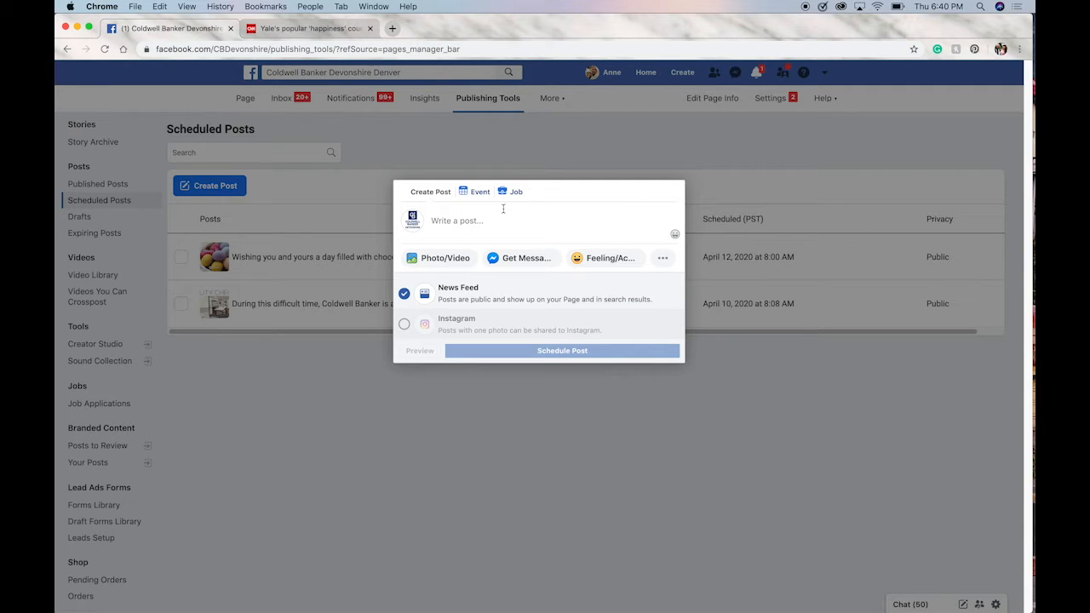
Step: Switch to the open CNN article on Yale's 'happiness' course and read through its content to judge it for sharing
click(294, 34)
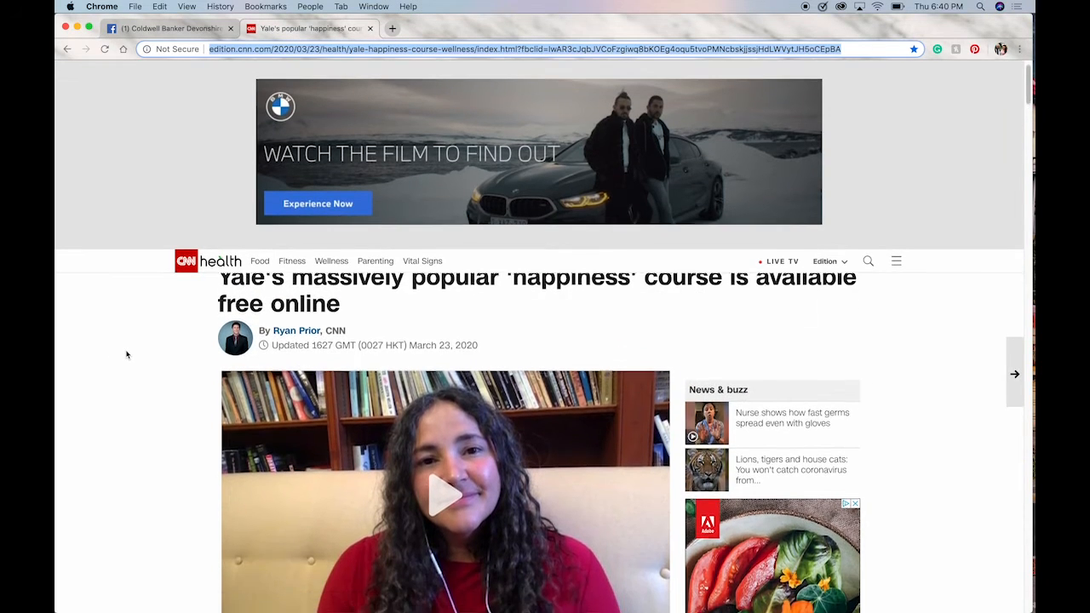
scroll(126, 354, down, 10)
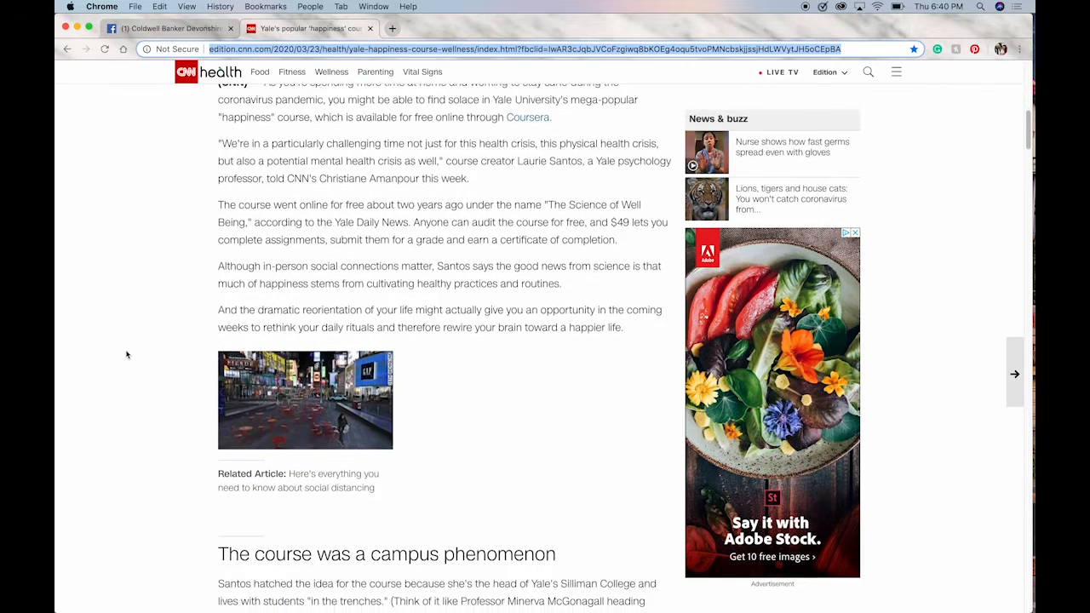
scroll(126, 354, down, 3)
scroll(126, 354, down, 1)
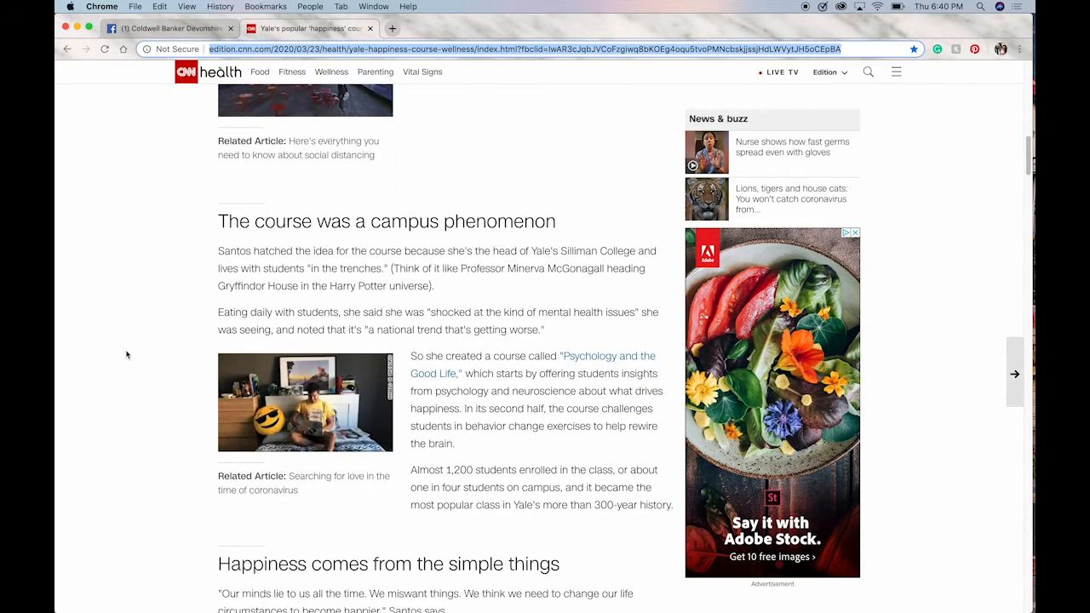
scroll(126, 354, down, 3)
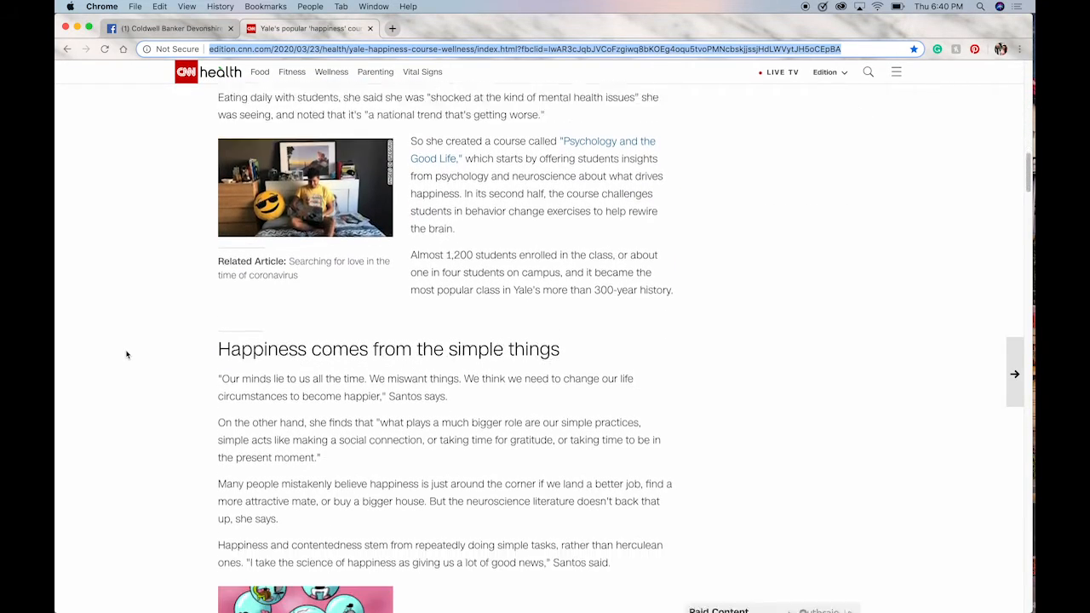
scroll(126, 354, down, 2)
scroll(126, 355, up, 4)
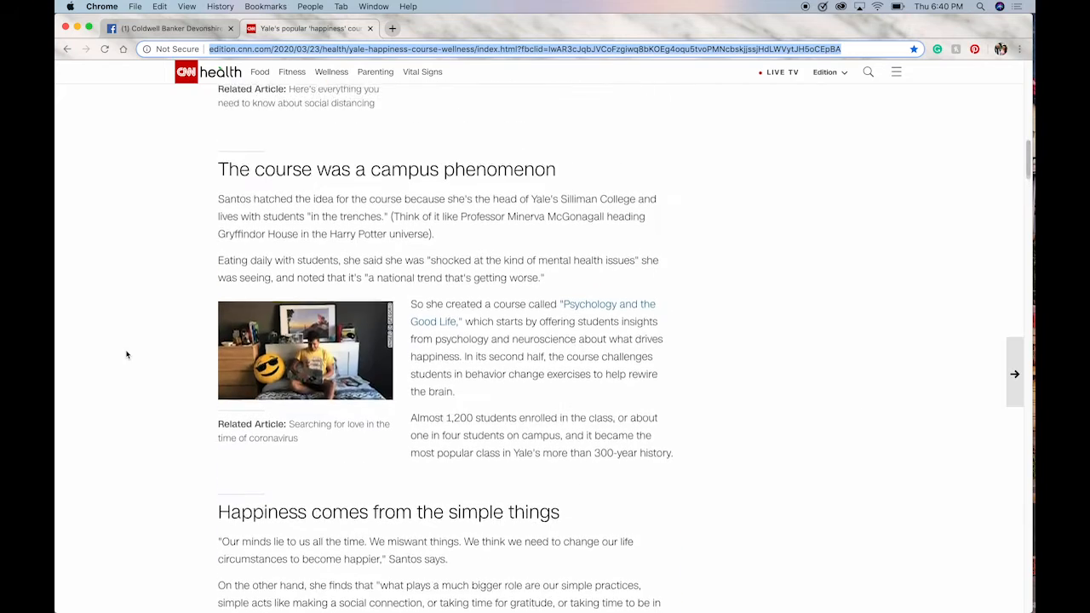
scroll(126, 354, up, 7)
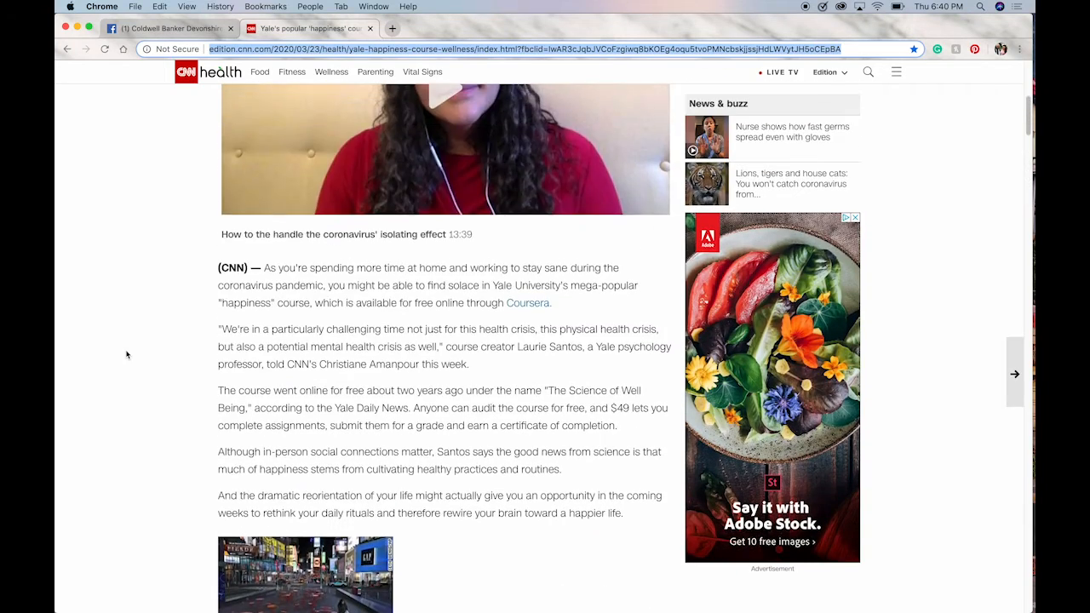
scroll(126, 355, up, 1)
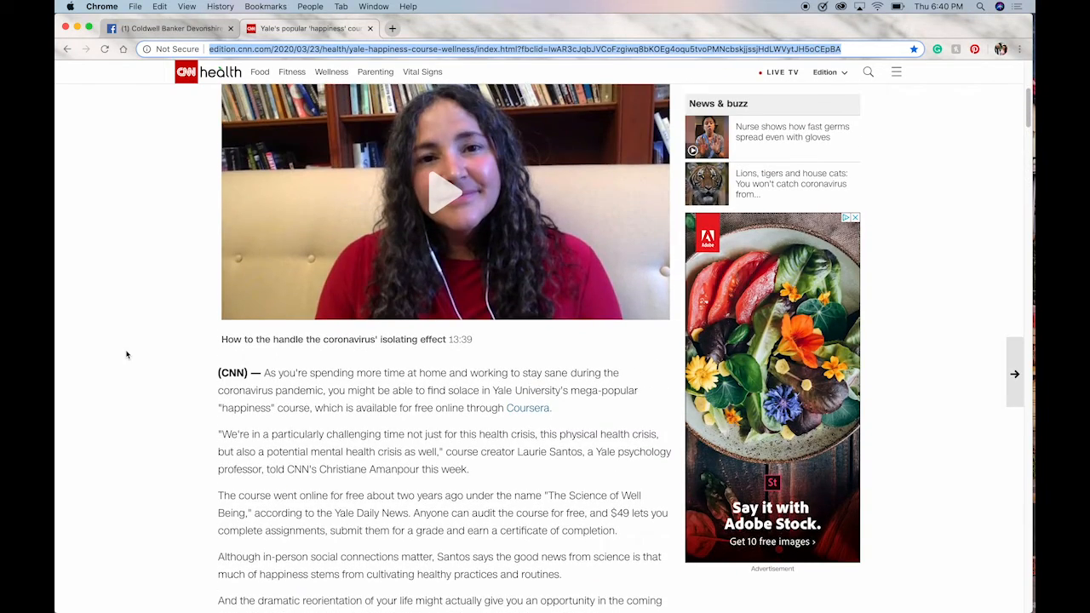
scroll(126, 354, down, 2)
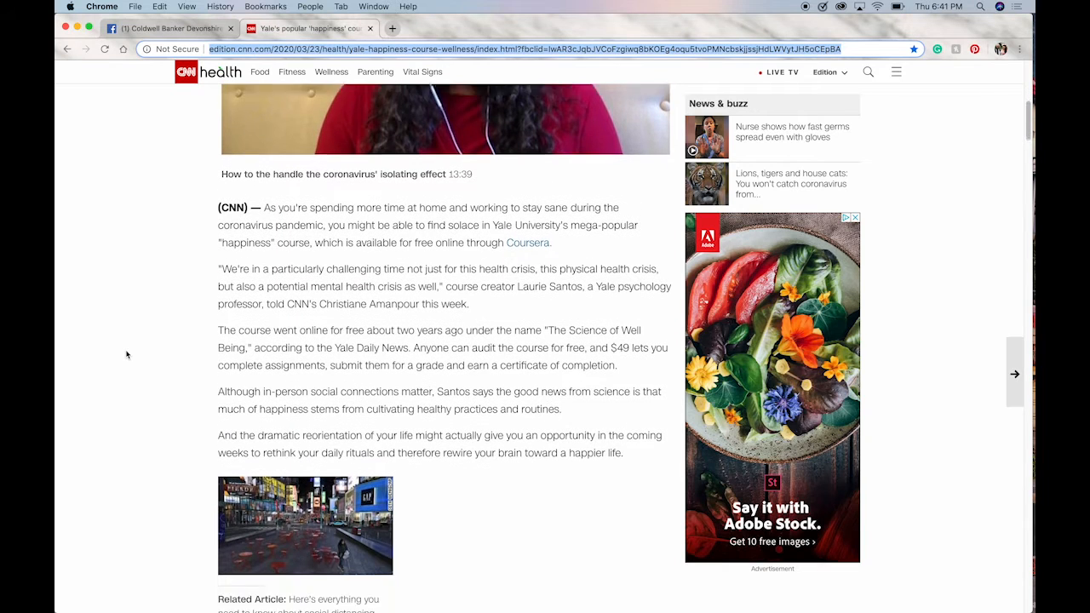
scroll(126, 354, down, 1)
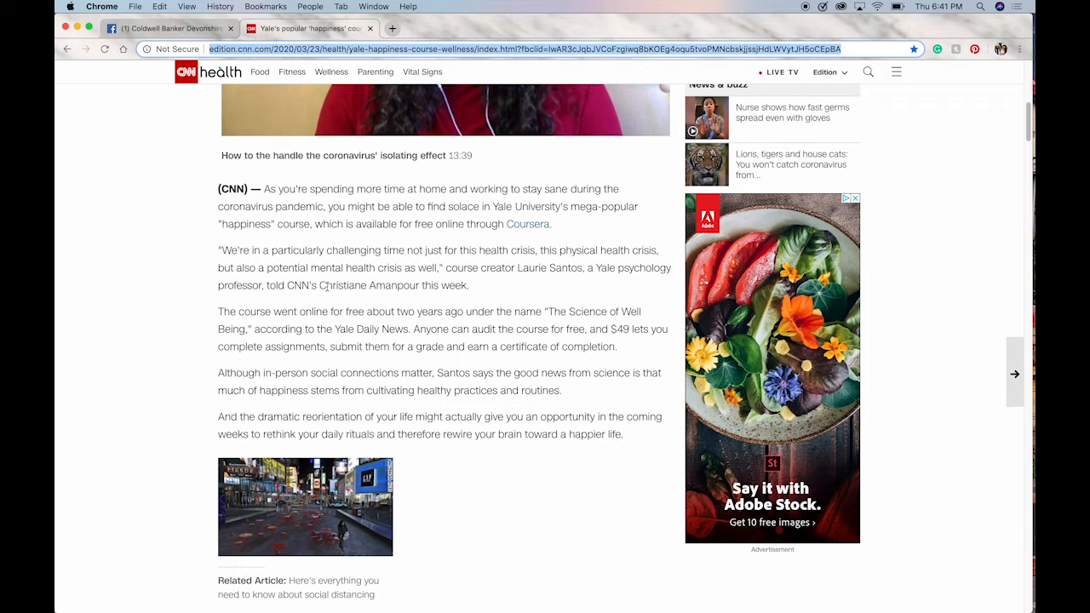
scroll(326, 287, down, 1)
scroll(326, 286, up, 2)
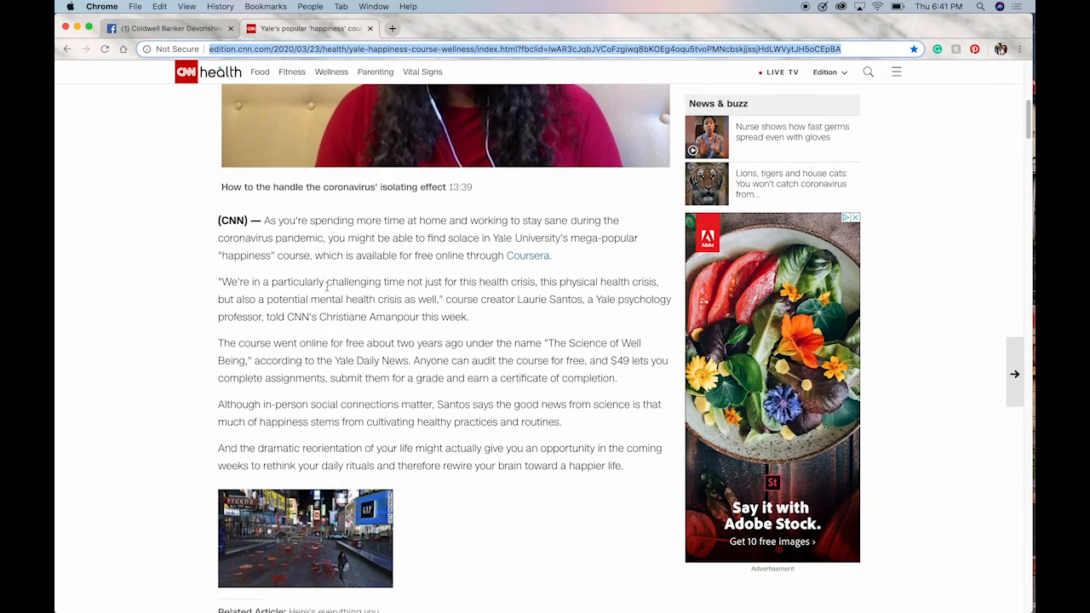
scroll(326, 287, up, 2)
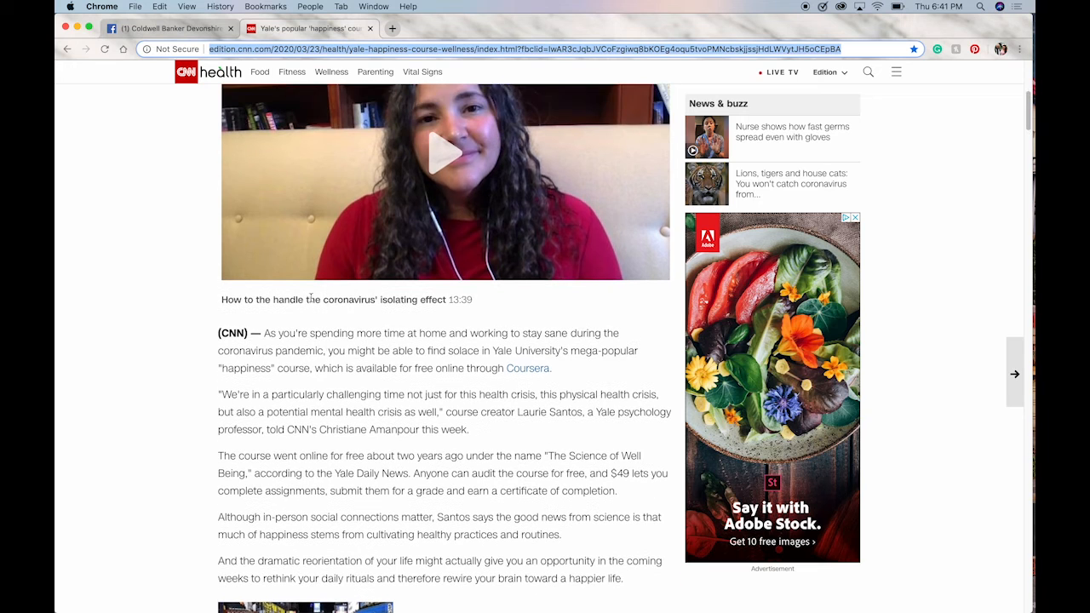
scroll(160, 328, up, 5)
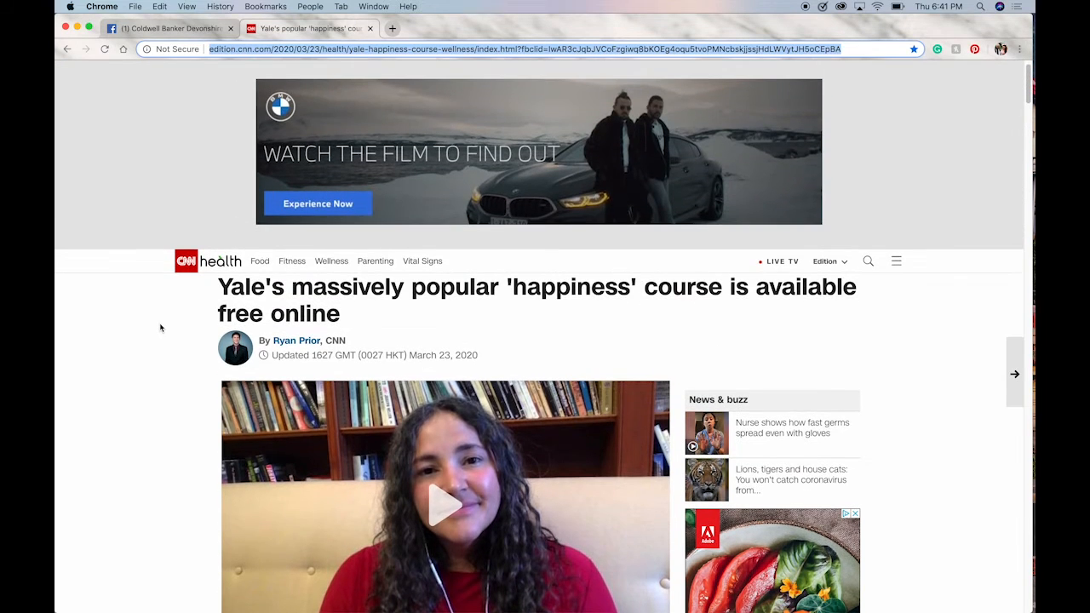
scroll(160, 328, down, 15)
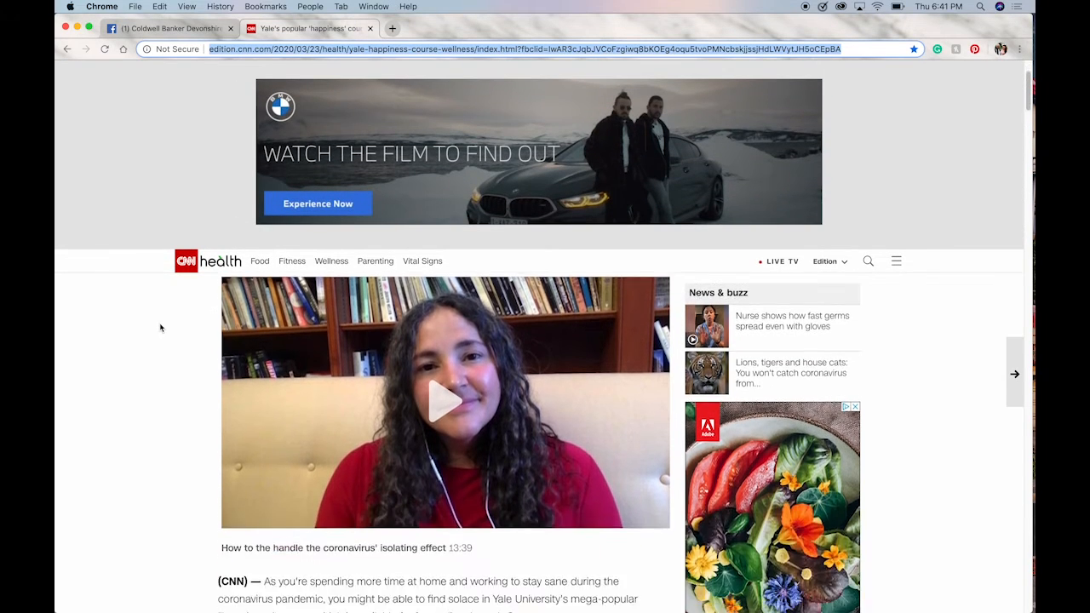
scroll(160, 328, down, 5)
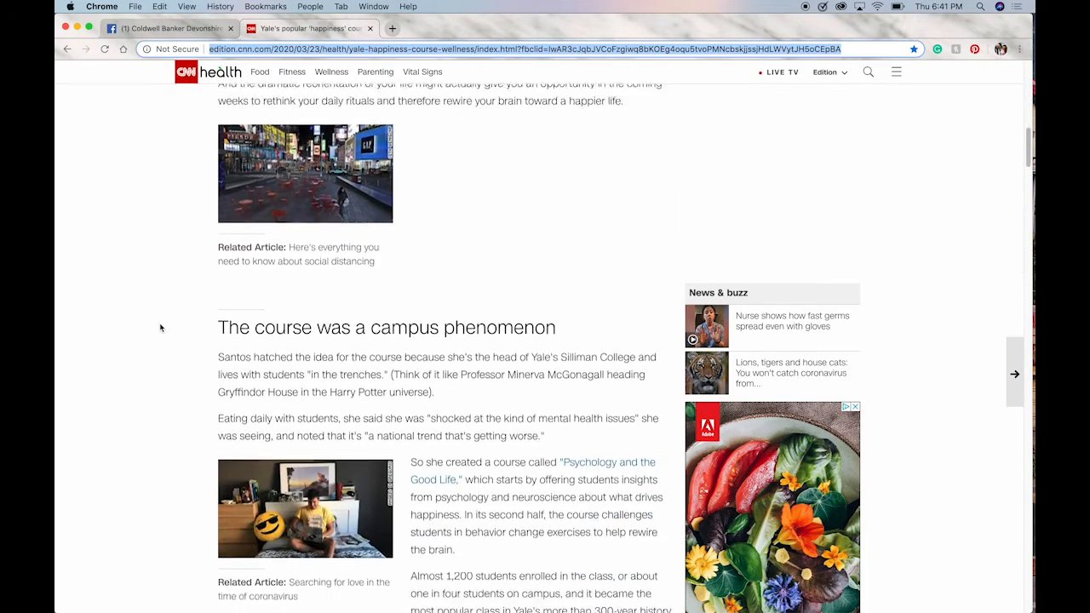
scroll(160, 328, up, 4)
scroll(160, 328, down, 5)
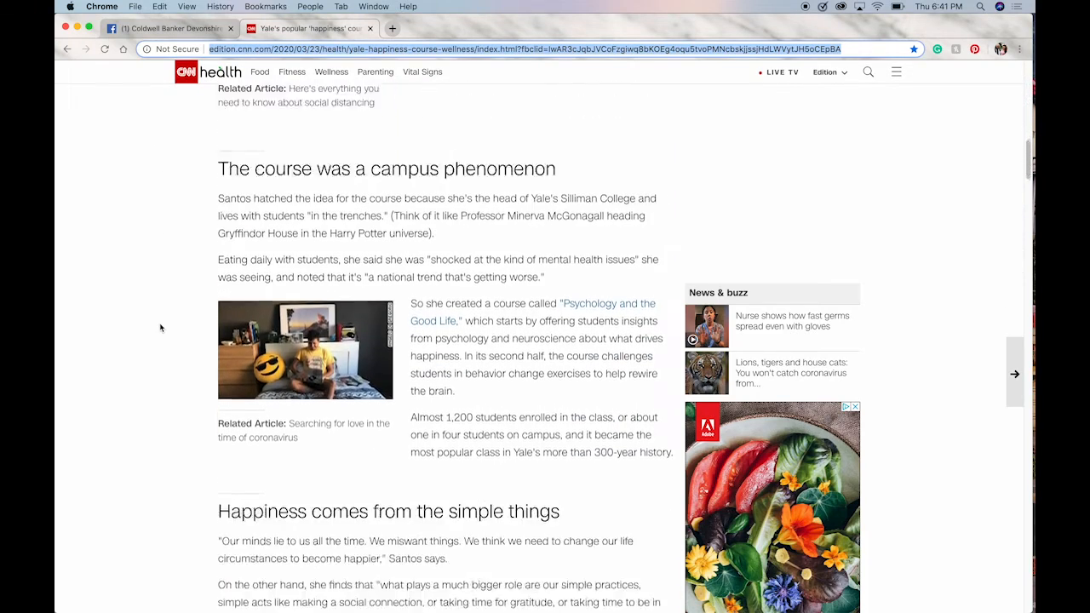
scroll(160, 328, up, 3)
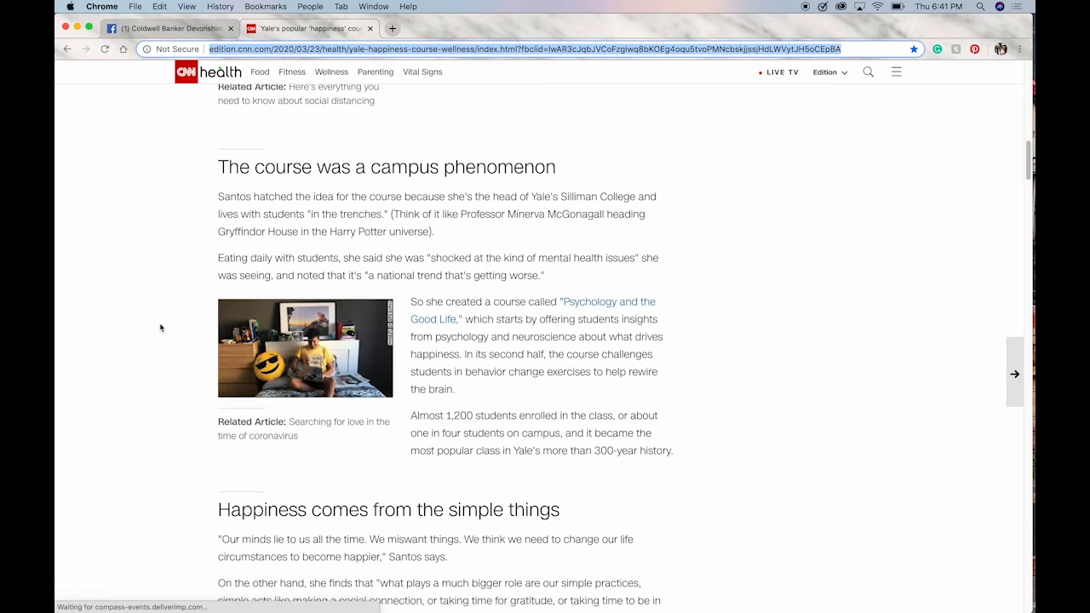
scroll(411, 247, up, 4)
scroll(416, 226, up, 3)
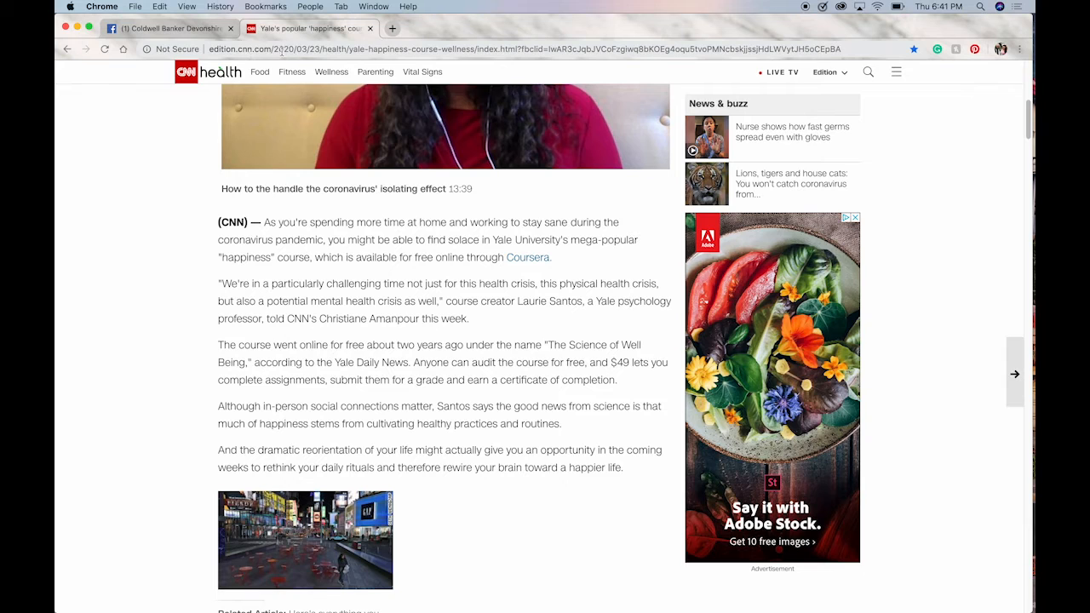
Step: Copy the full web address of the CNN article about Yale's 'happiness' course
click(281, 52)
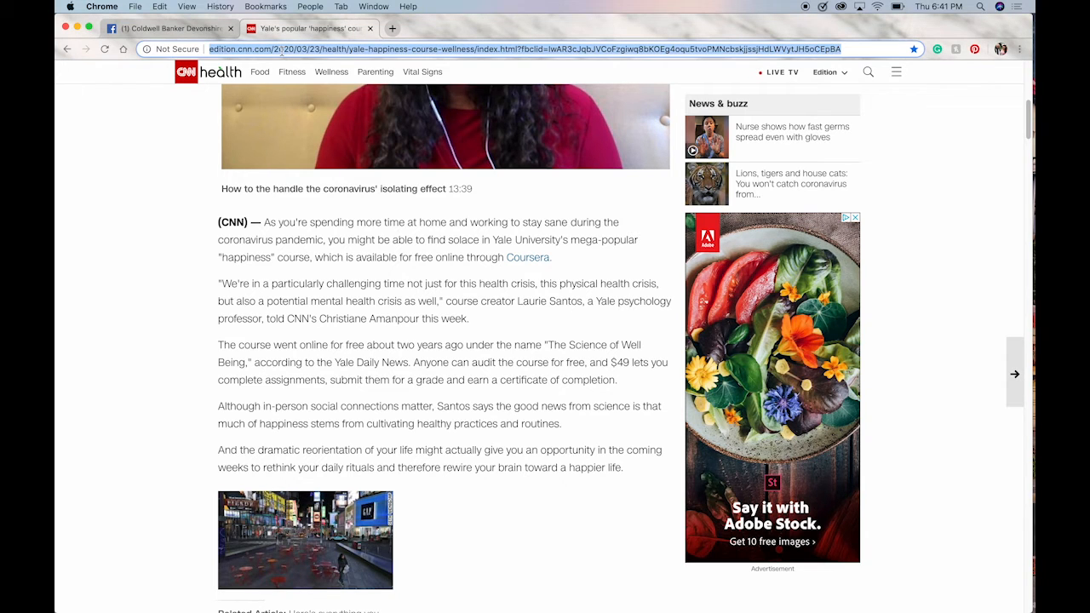
right_click(281, 51)
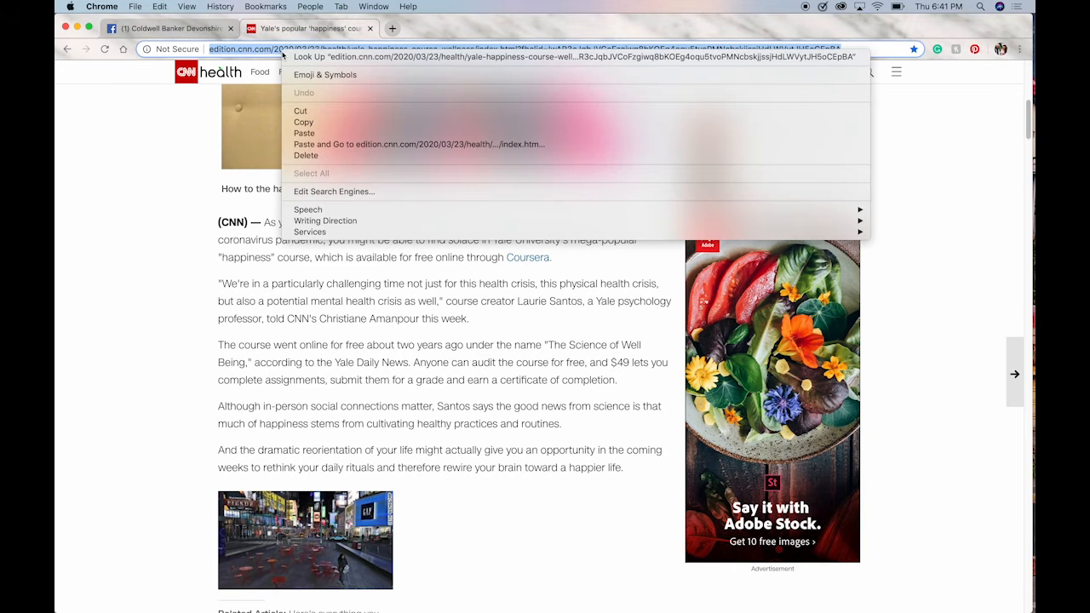
click(317, 125)
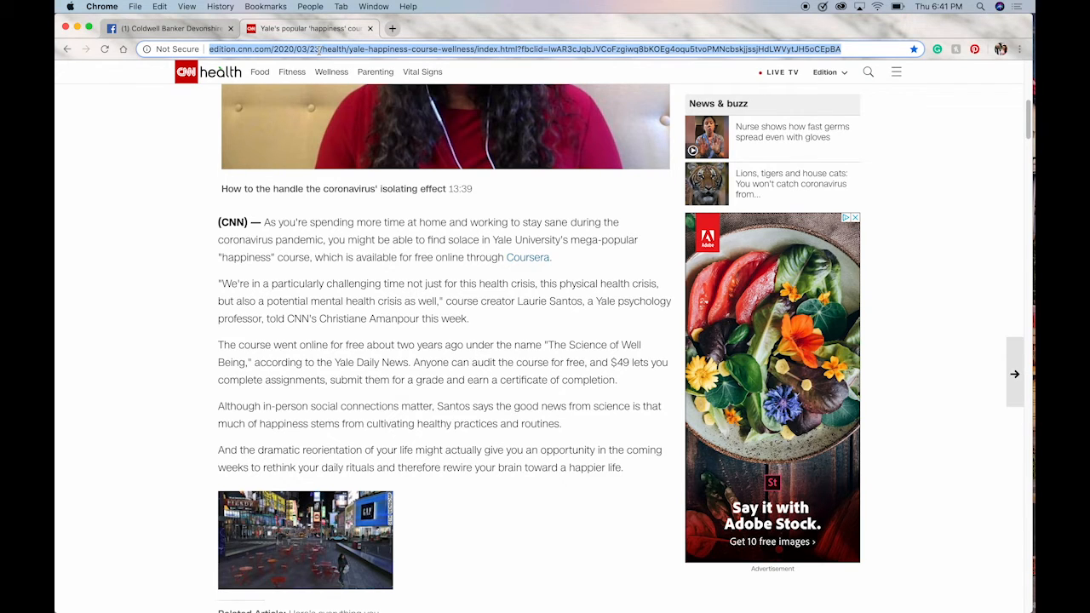
Step: Paste the article link into the new Facebook post to attach its preview, and delete the URL text from the message
click(197, 28)
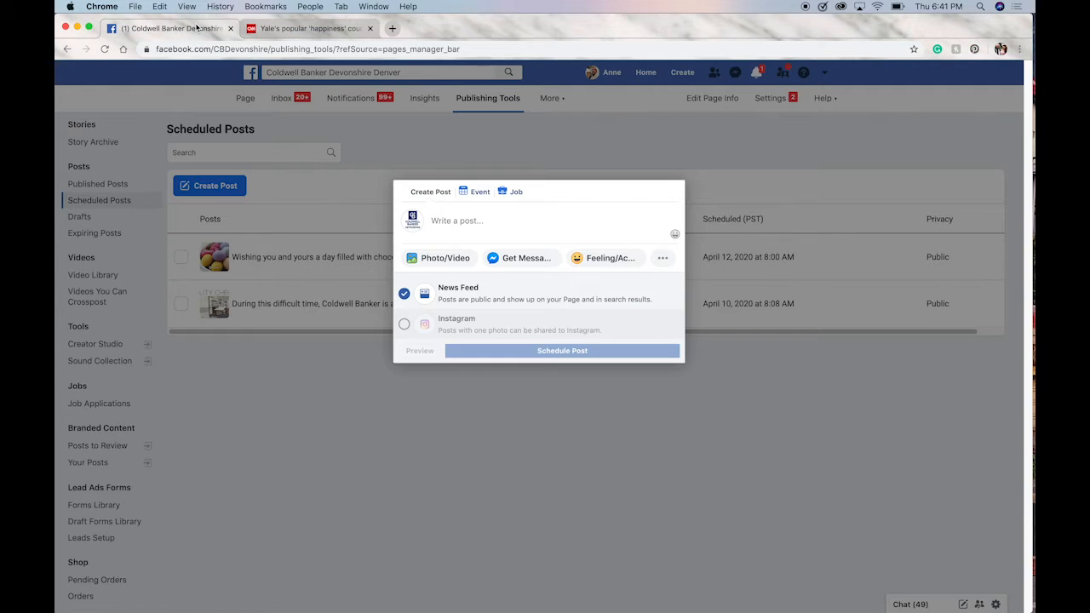
click(454, 220)
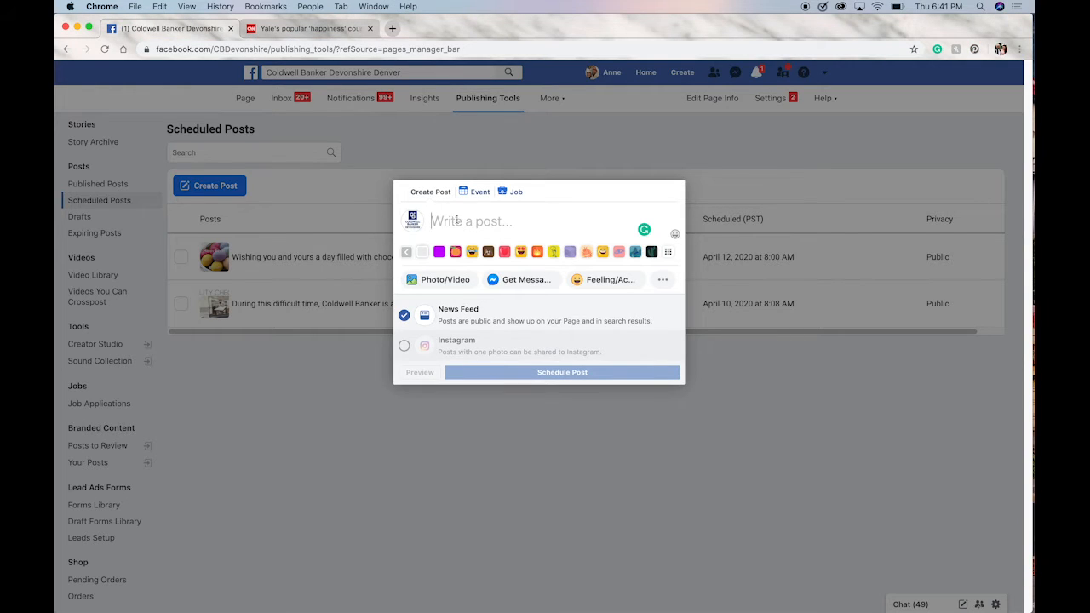
right_click(467, 219)
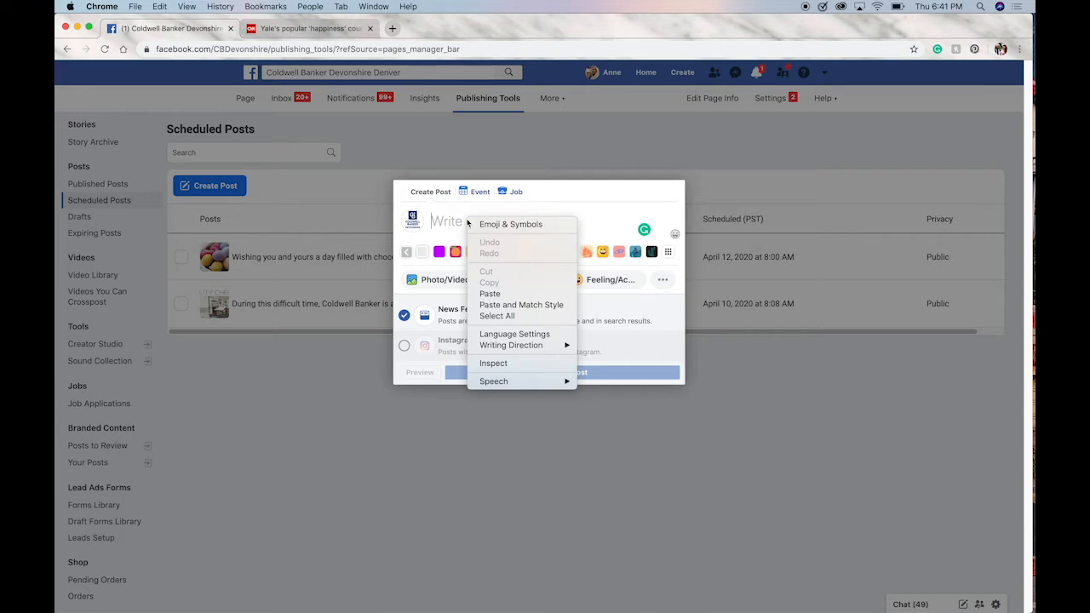
click(490, 293)
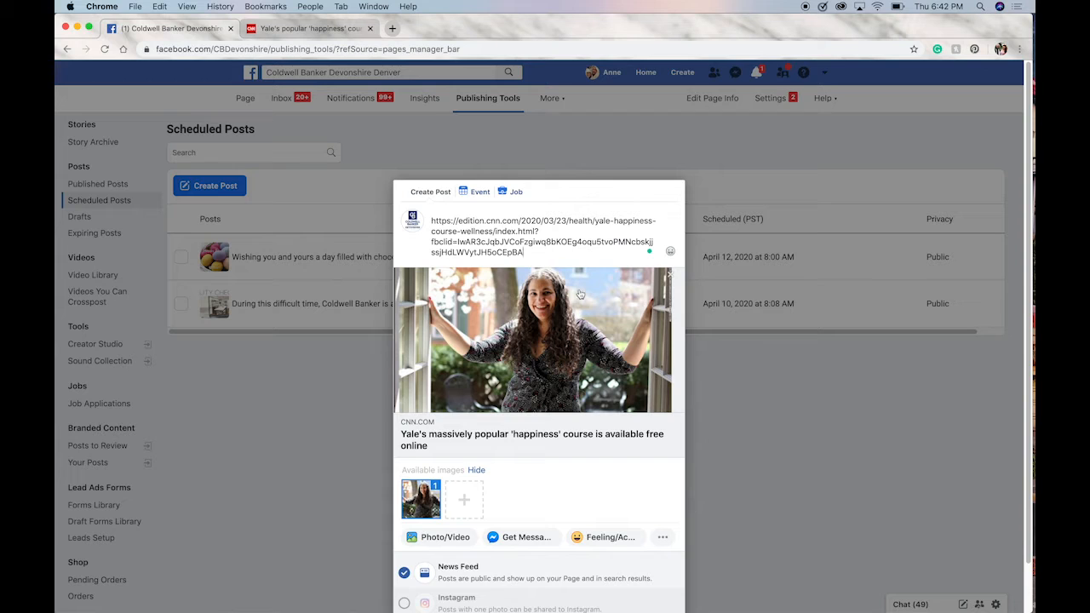
drag(530, 254, 436, 220)
key(BackSpace)
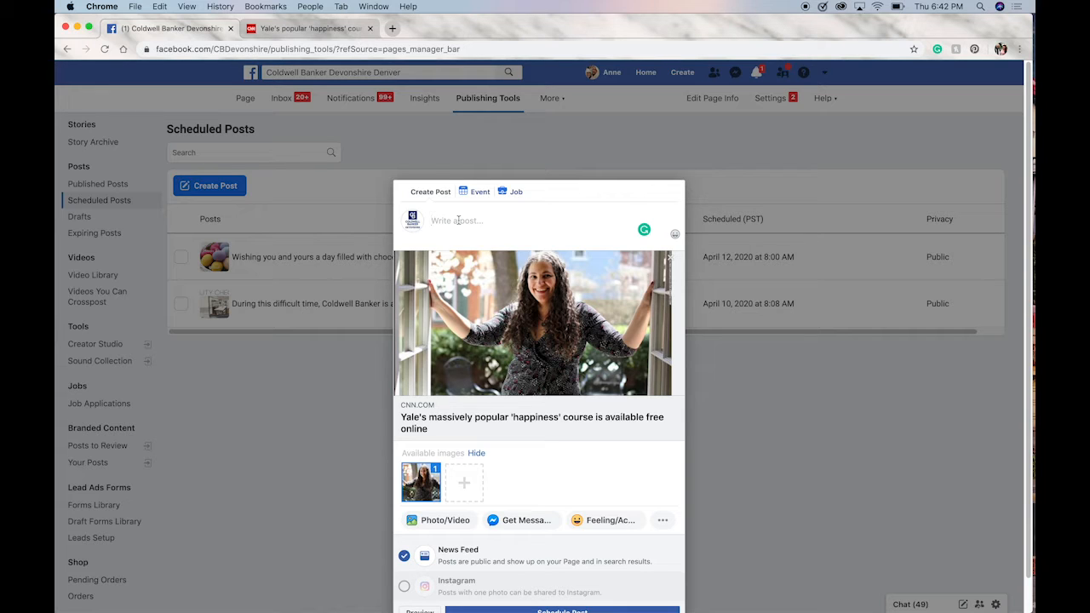
Step: Write the post message "What a great idea! Thanks Yale! Would you try this?" and end it with the recently used grinning emoji
text(What a great idea! Thanks Yale!)
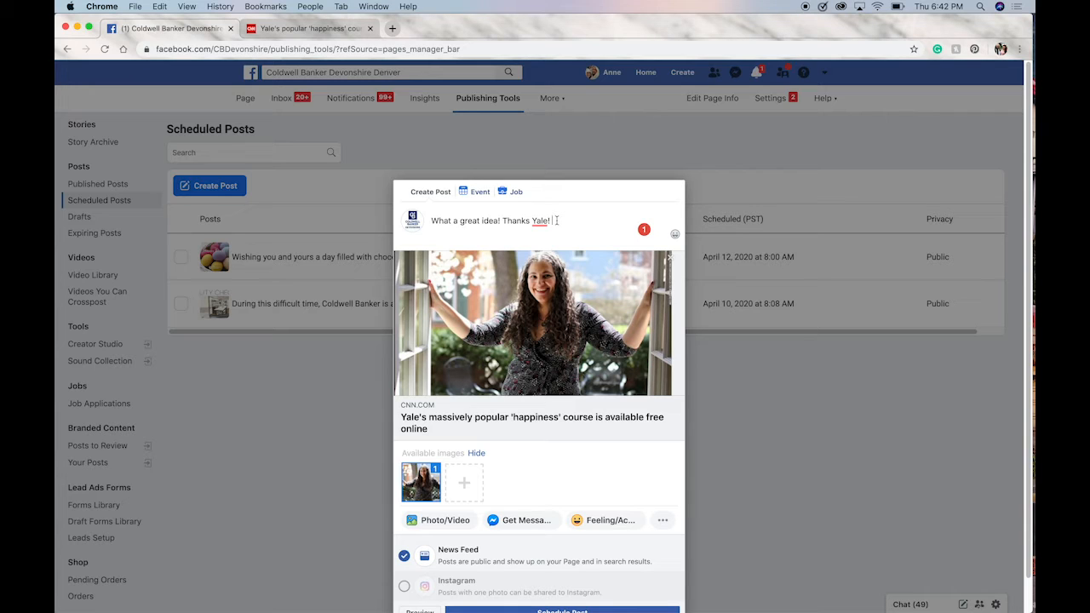
text(Would you try this?)
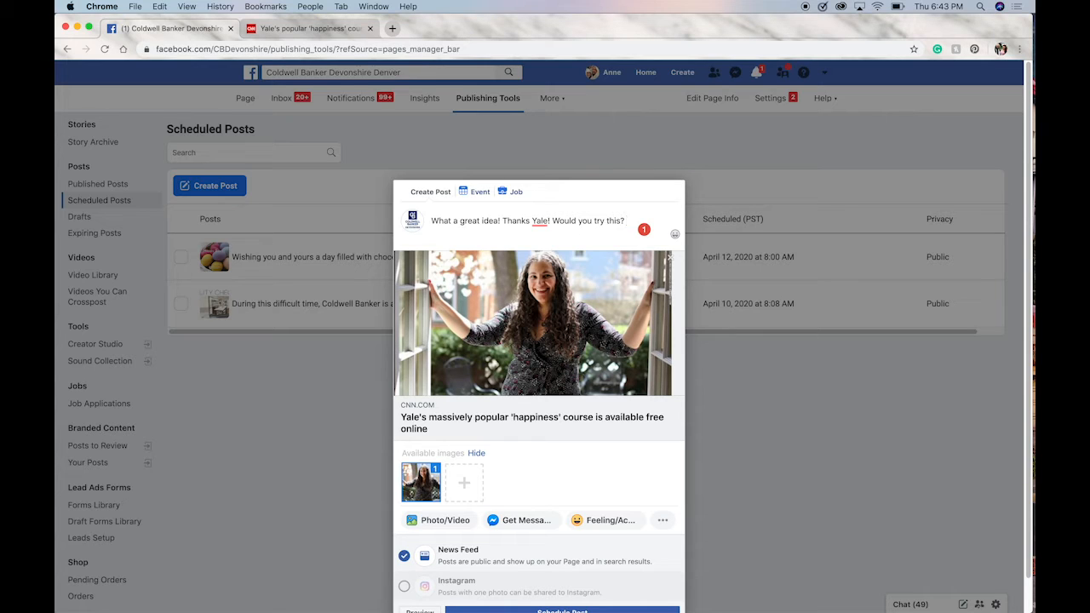
click(674, 236)
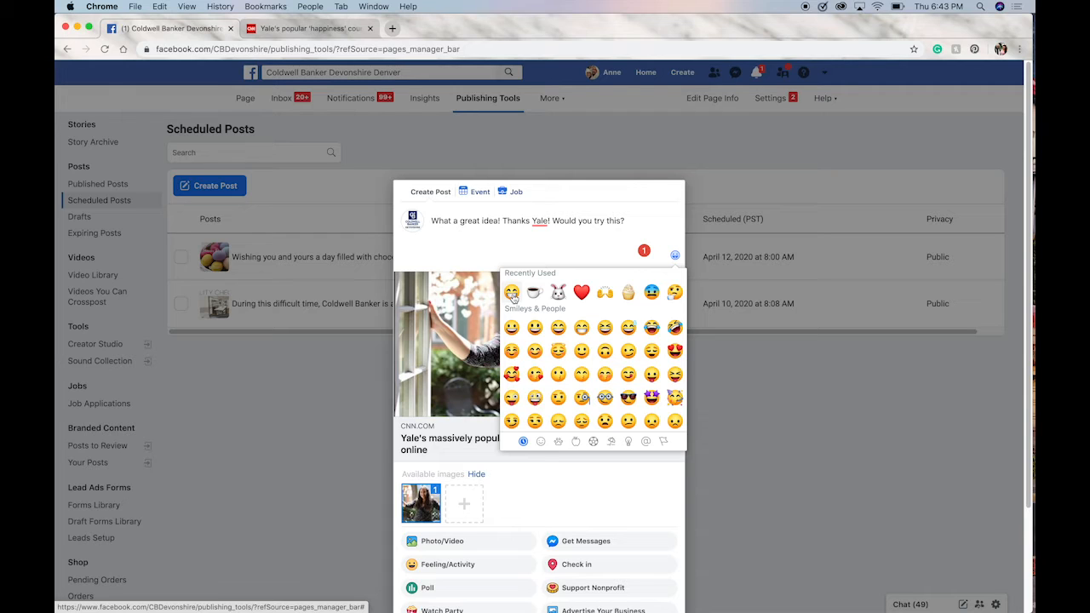
click(512, 293)
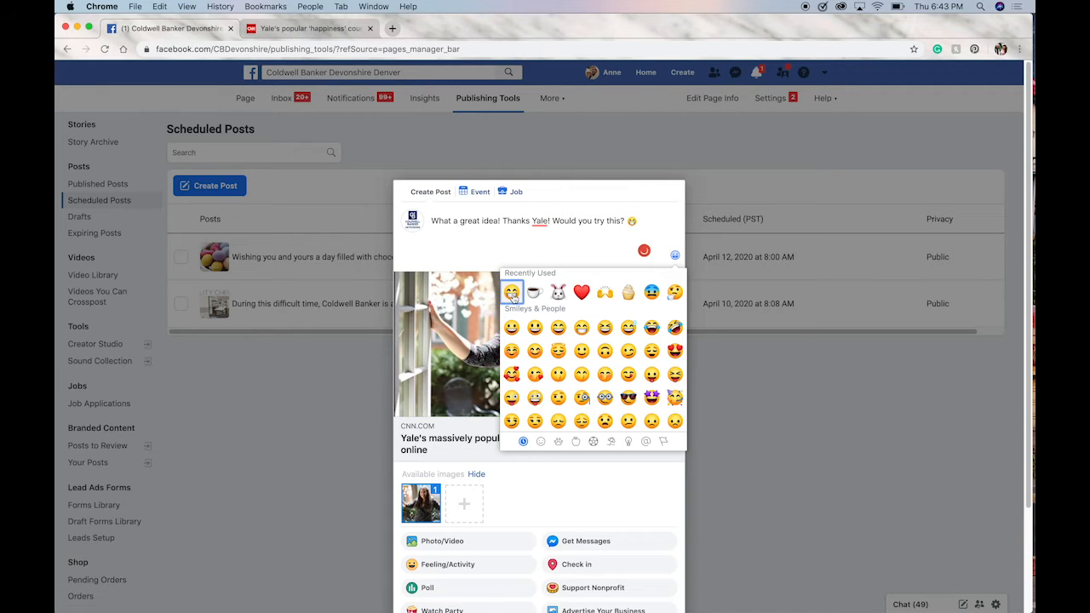
Step: Add the hashtags "#Happiness #CBDevonshire" after the emoji at the end of the post message
click(644, 226)
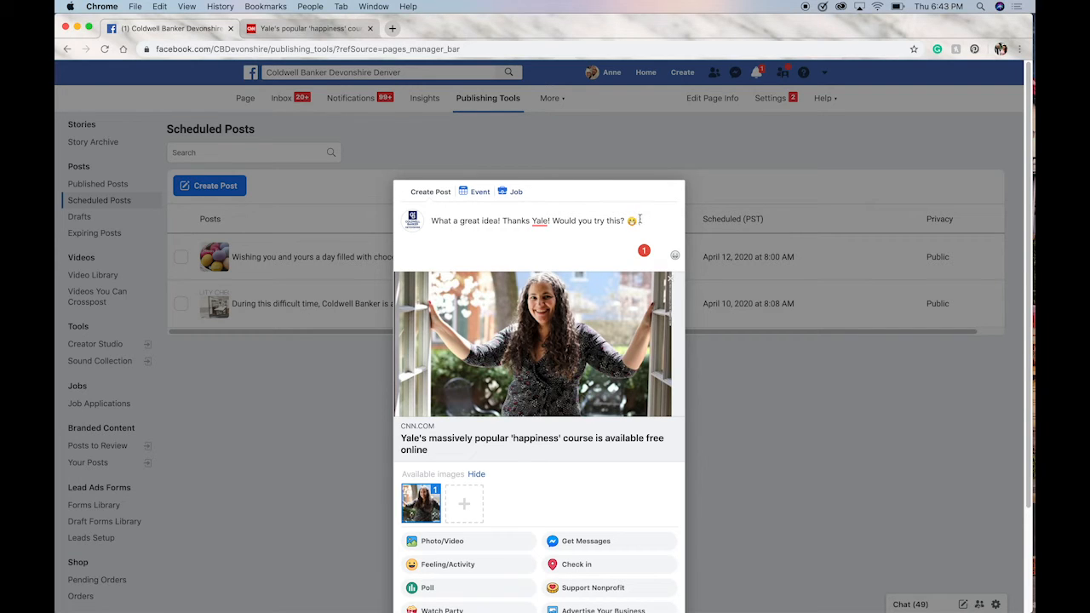
text(#)
text(Happiness #)
text(CBD)
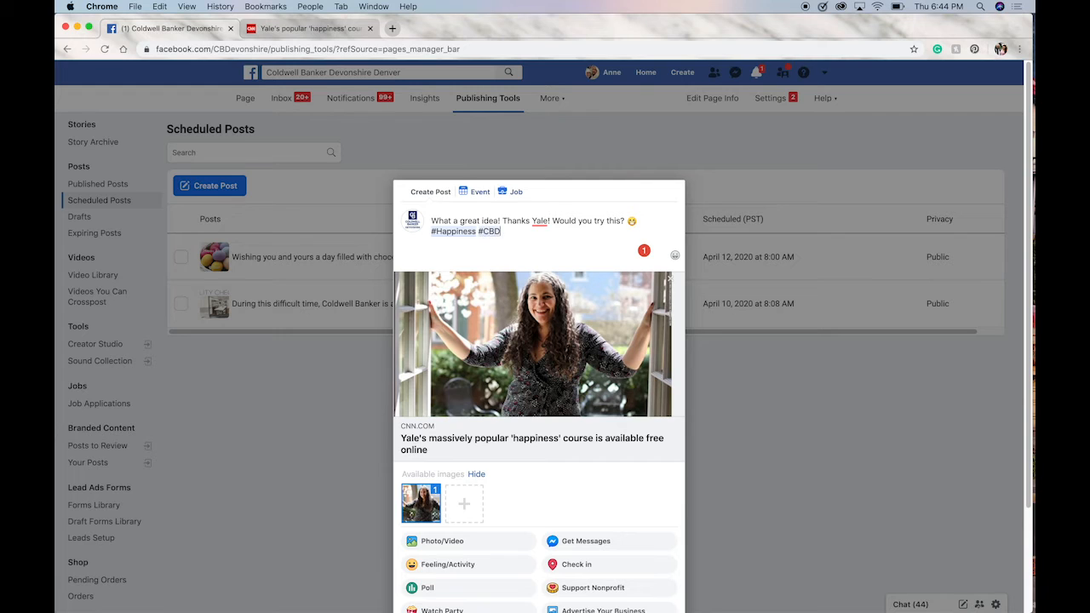
text(evonshire)
Step: Start scheduling the post and choose a custom publication time instead of the suggested one
scroll(545, 277, down, 3)
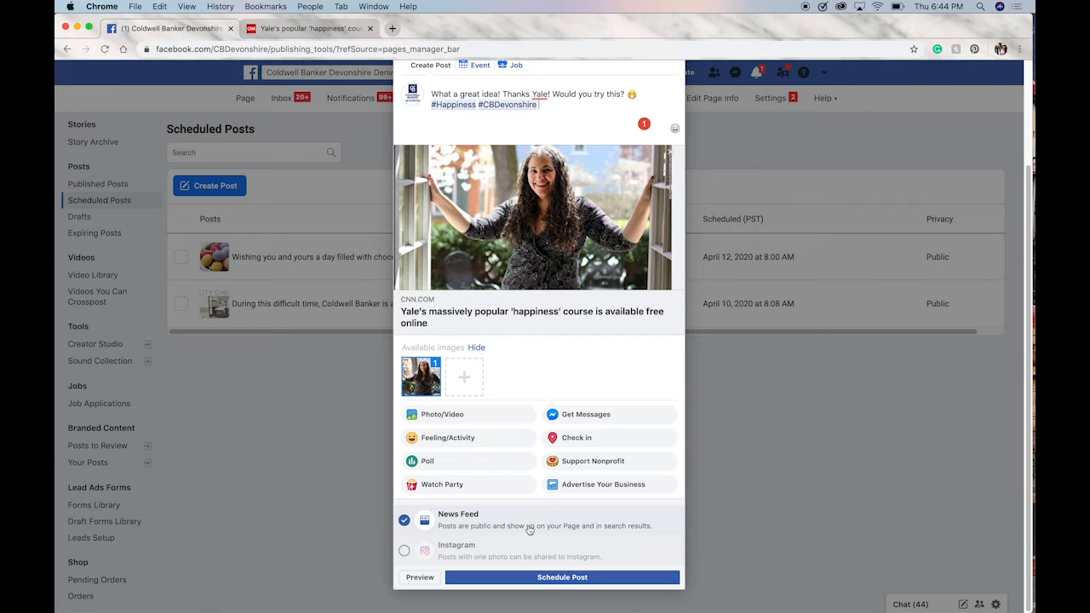
click(578, 578)
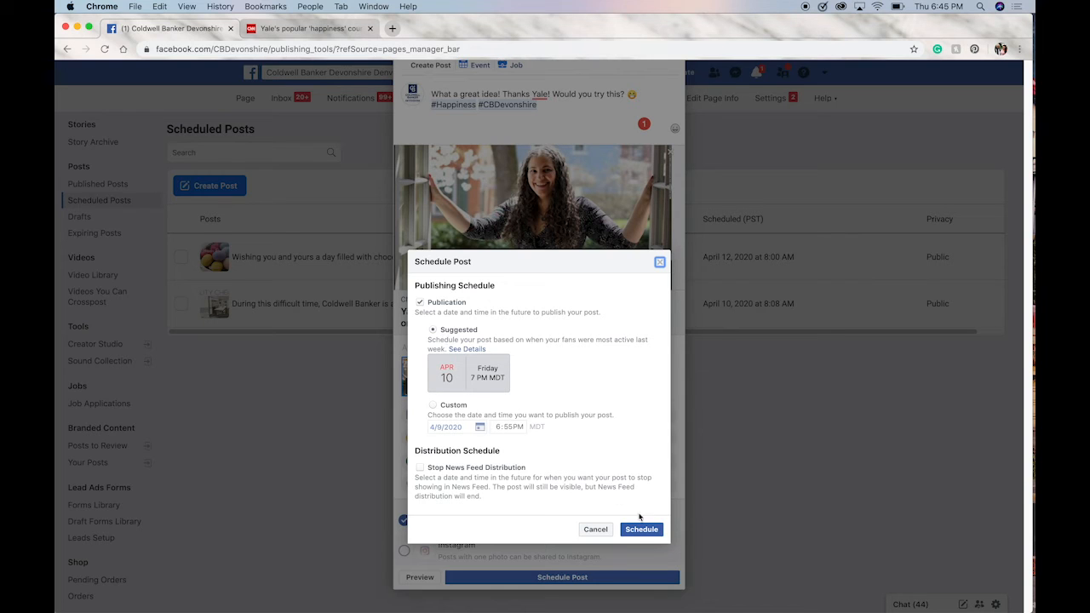
click(434, 406)
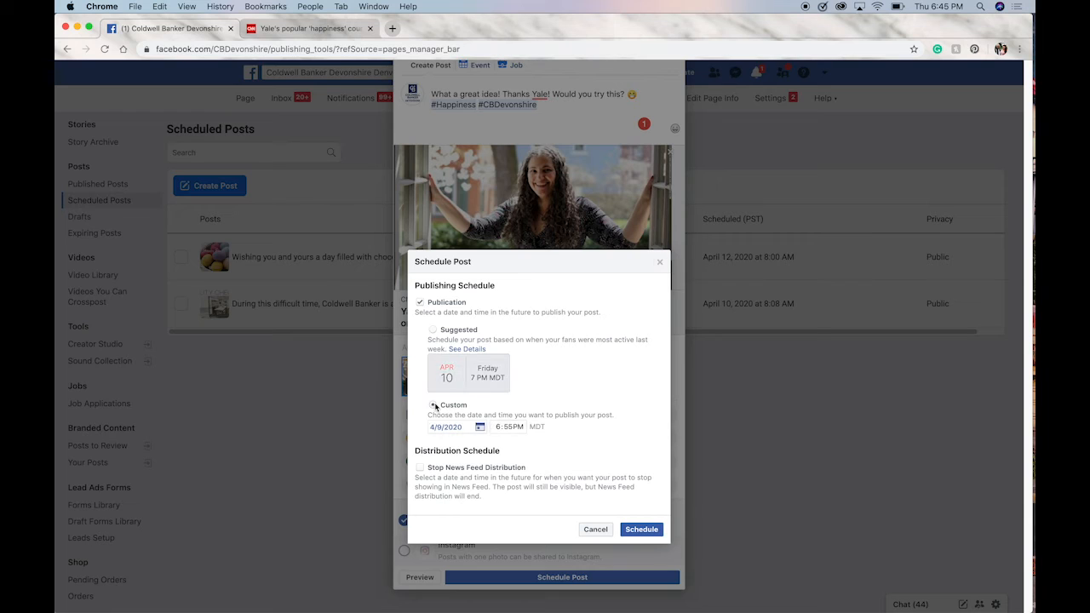
Step: Open the custom date calendar and look through the months up to October 2020 to check how far ahead posts can be scheduled
click(479, 429)
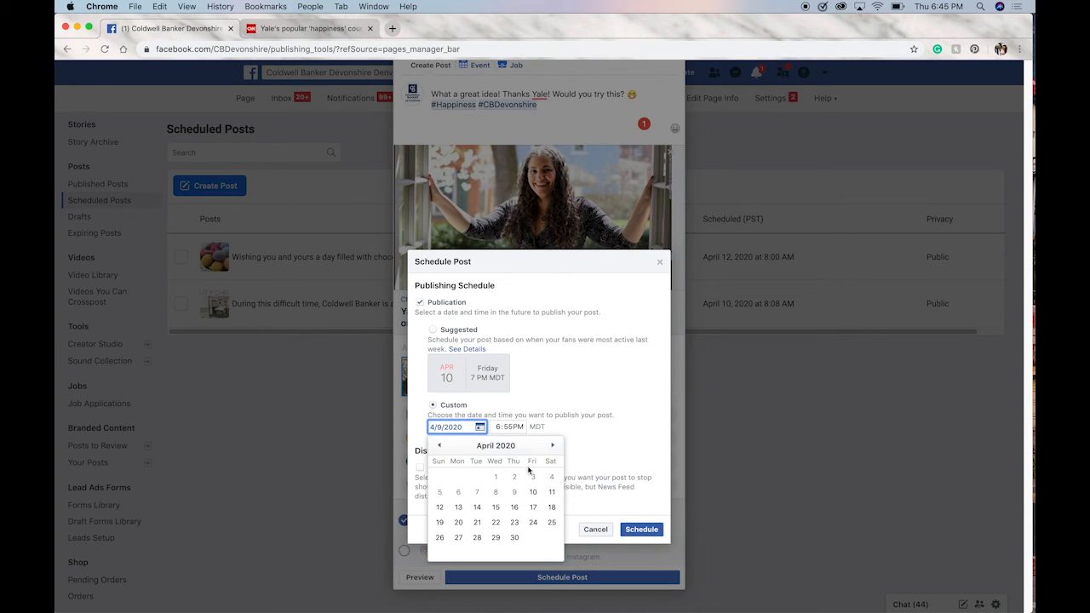
click(553, 446)
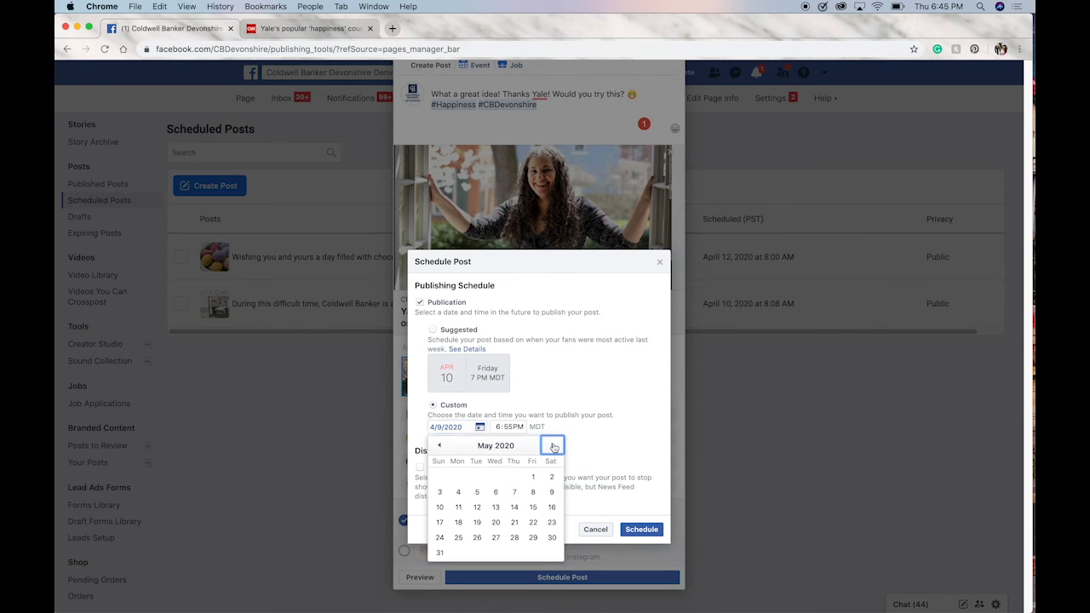
click(552, 446)
click(552, 446)
click(552, 445)
click(553, 445)
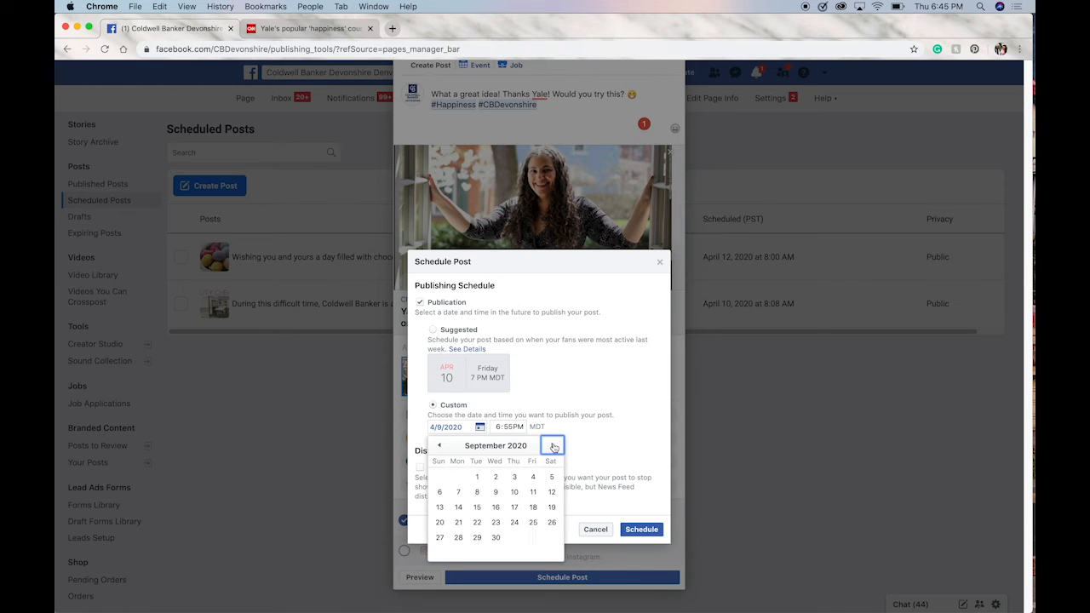
click(553, 445)
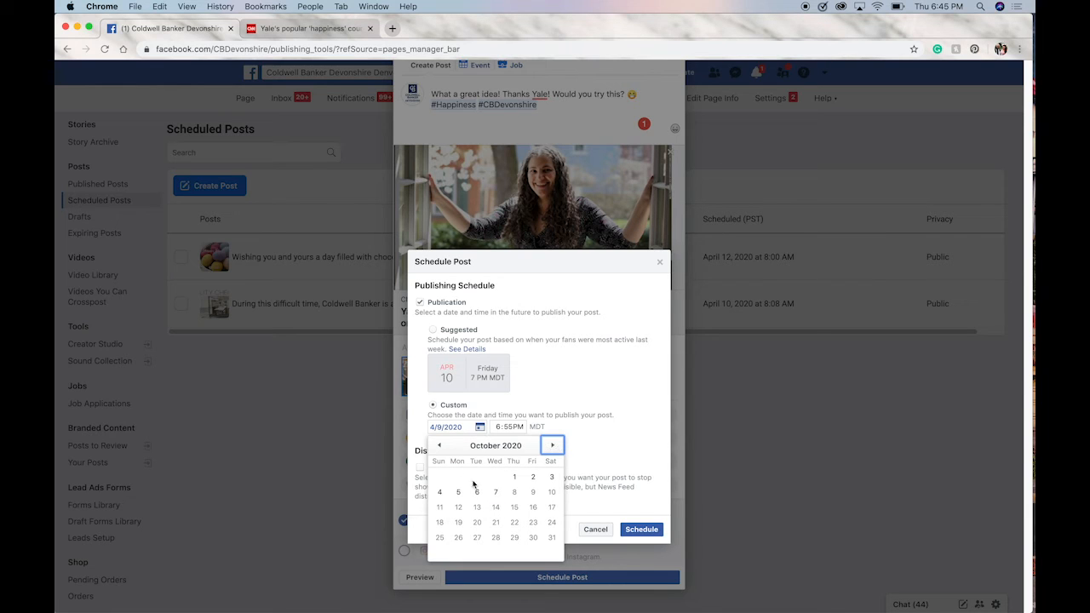
click(439, 446)
click(439, 446)
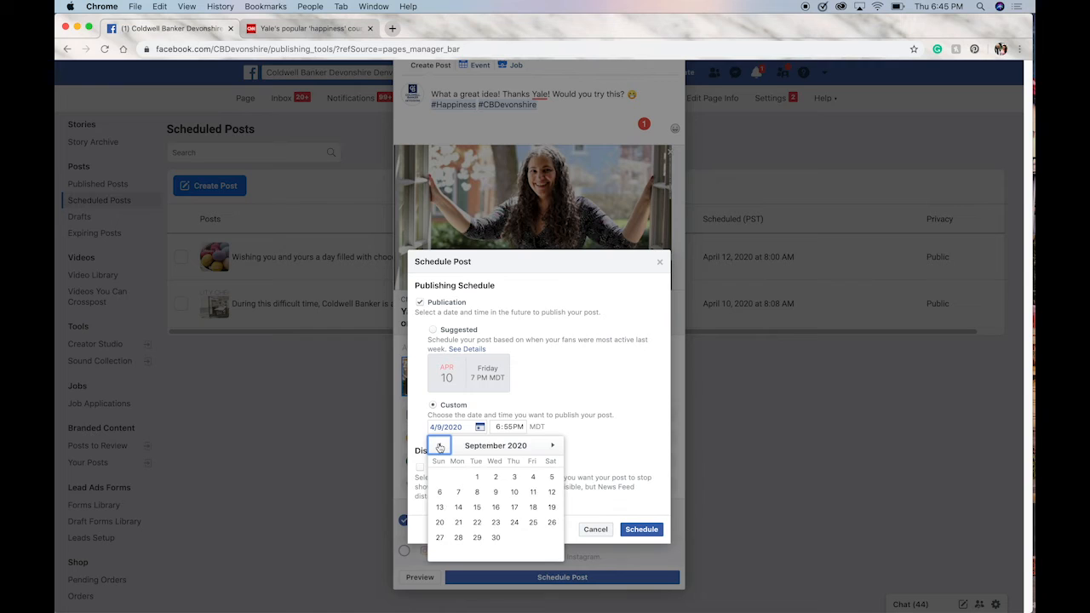
click(440, 446)
click(440, 446)
click(439, 447)
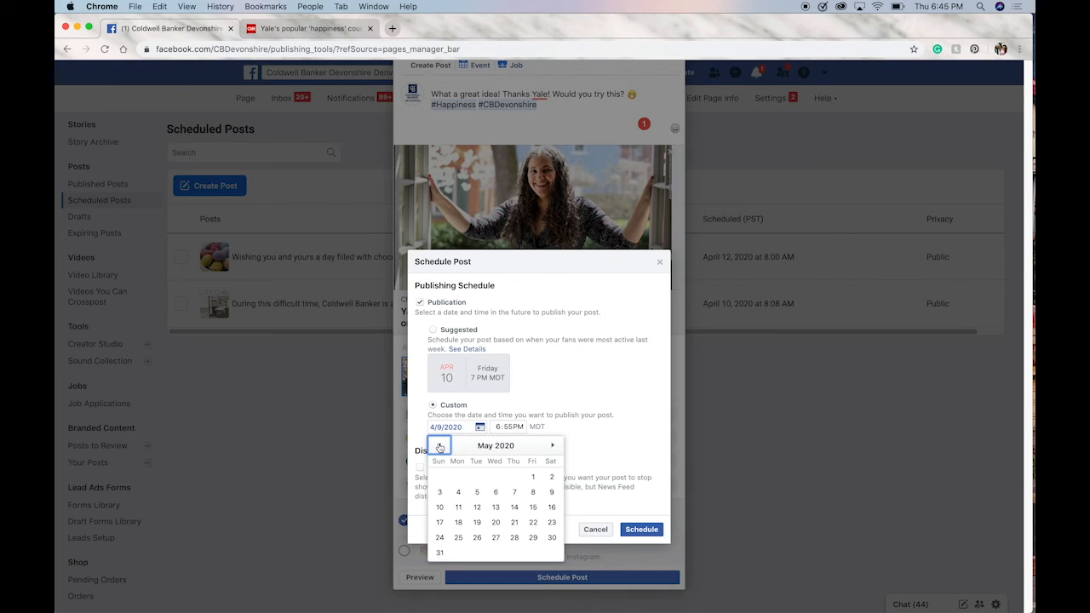
click(440, 446)
click(440, 446)
click(552, 445)
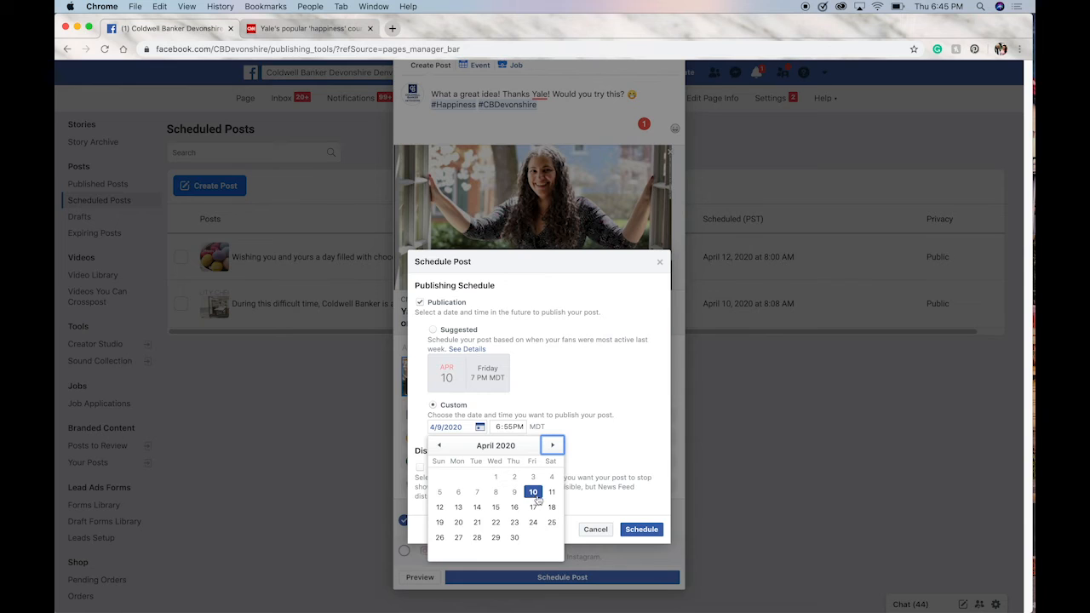
Step: Set the custom publication to April 12, 2020 at 8:30 AM and schedule the post
click(439, 506)
click(499, 428)
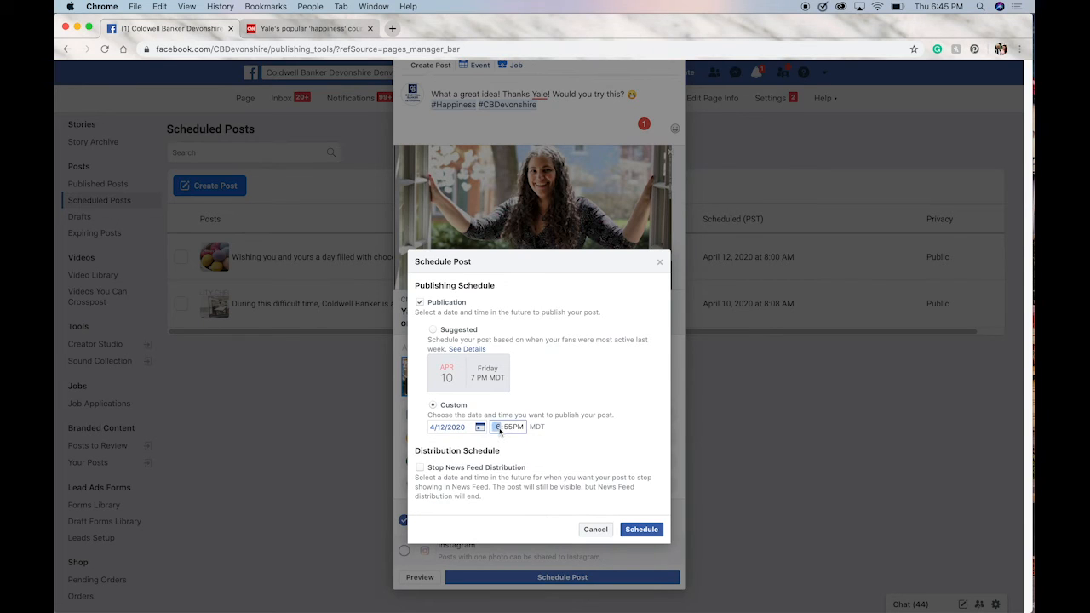
text(830a)
click(651, 528)
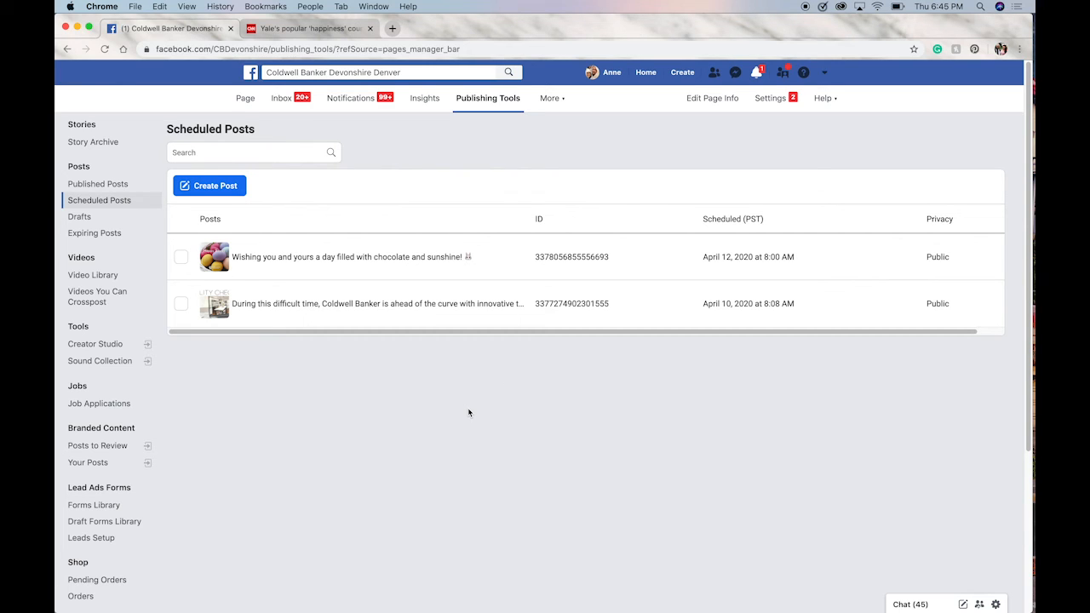
Step: Reload the scheduled posts list and open the new Yale 'happiness' post's preview to review its message and link
click(104, 48)
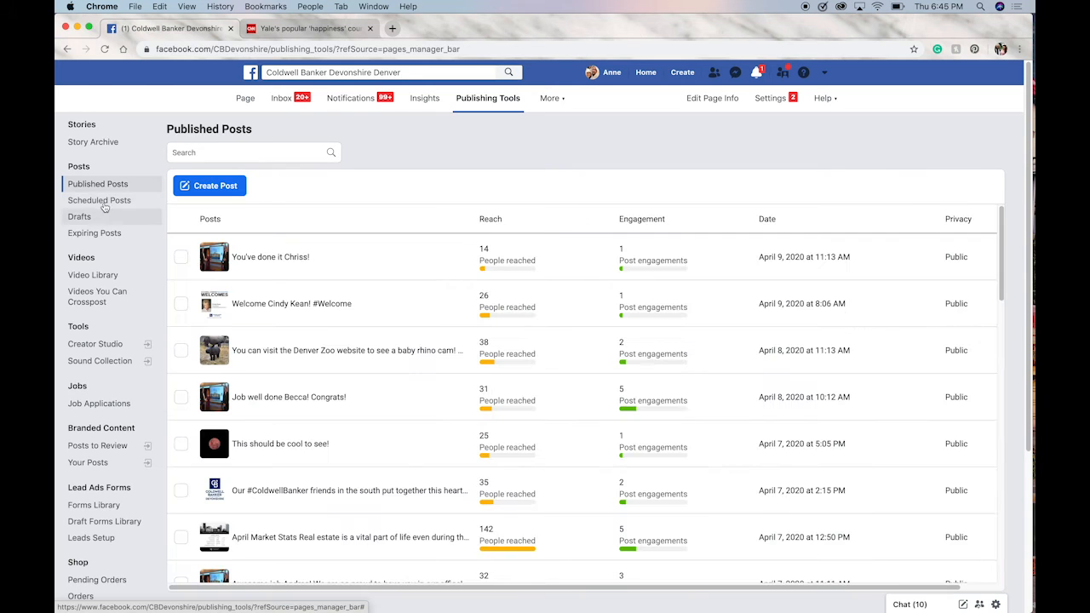
click(109, 200)
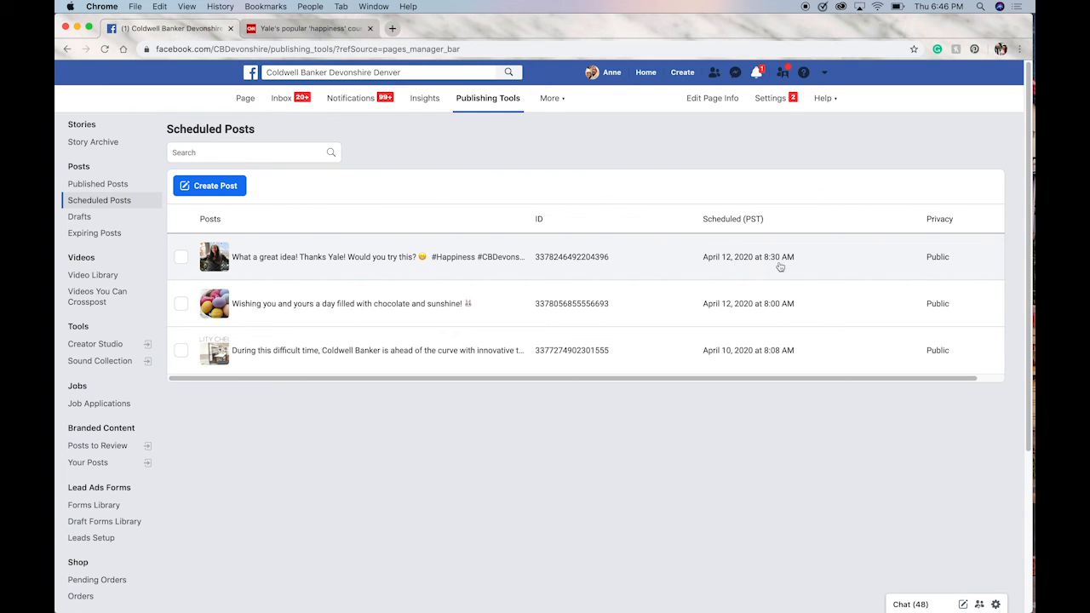
click(467, 261)
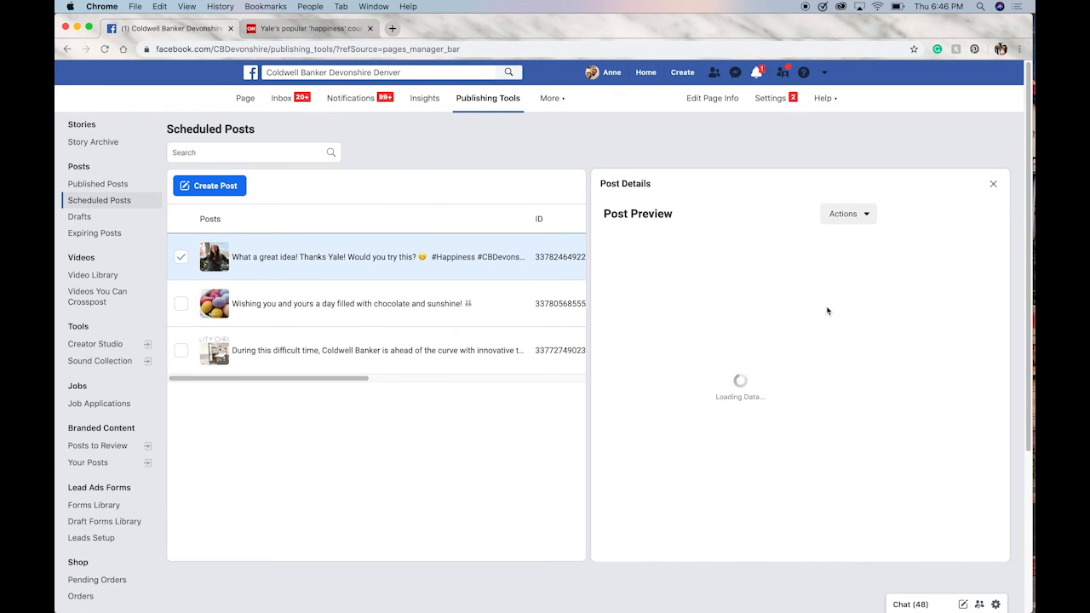
scroll(843, 322, down, 3)
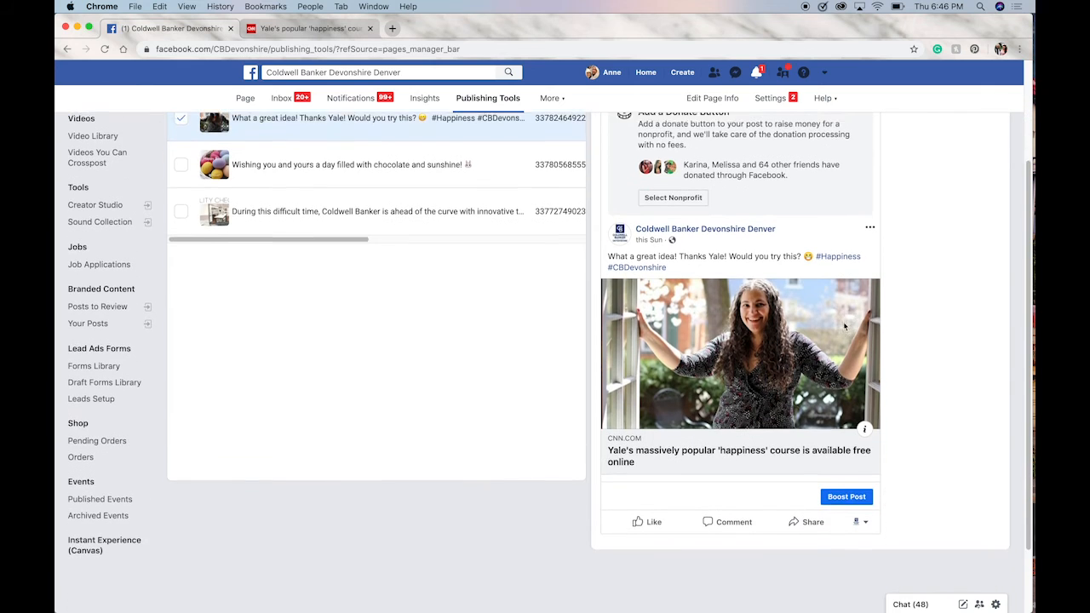
scroll(843, 323, down, 1)
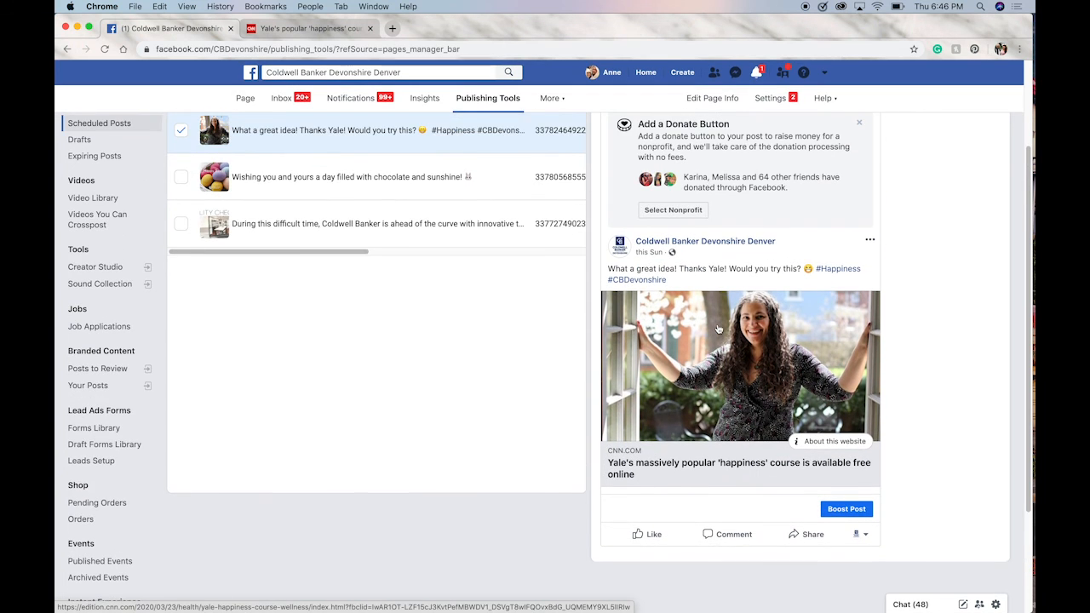
scroll(718, 329, up, 1)
scroll(700, 344, up, 1)
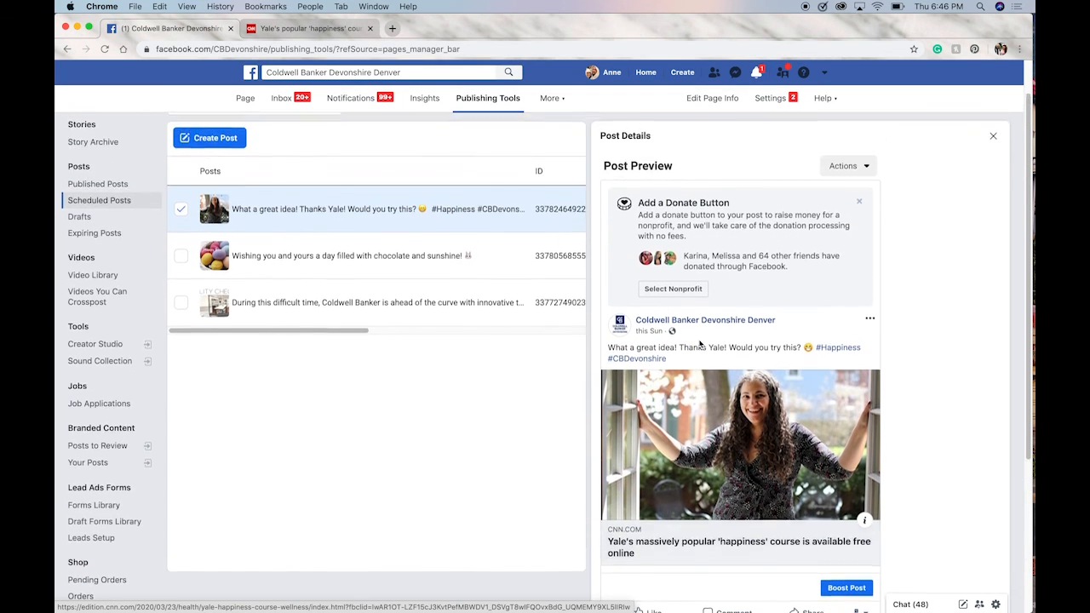
scroll(700, 344, up, 1)
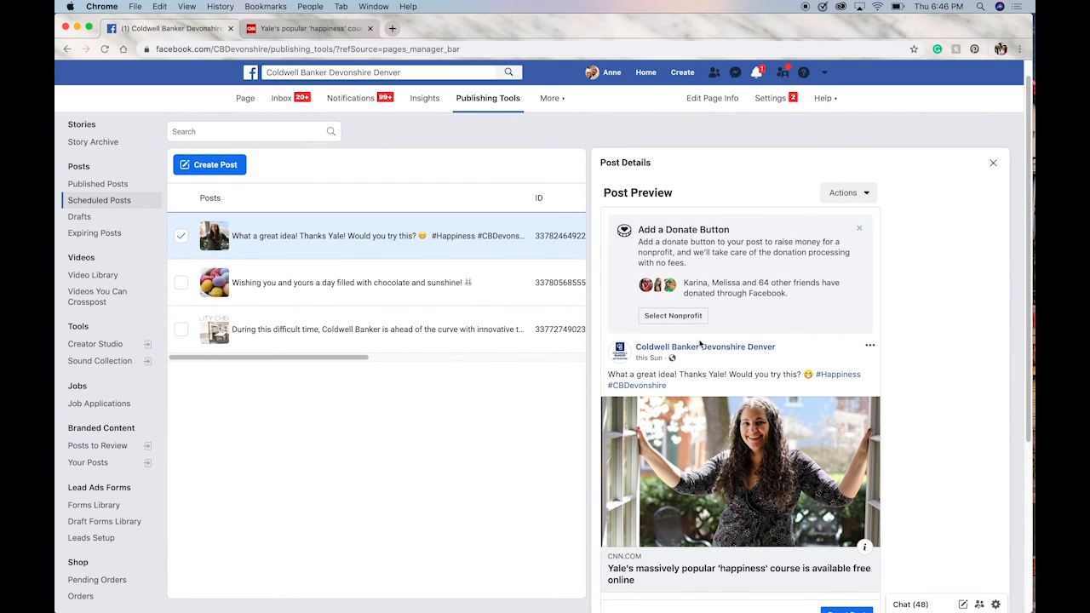